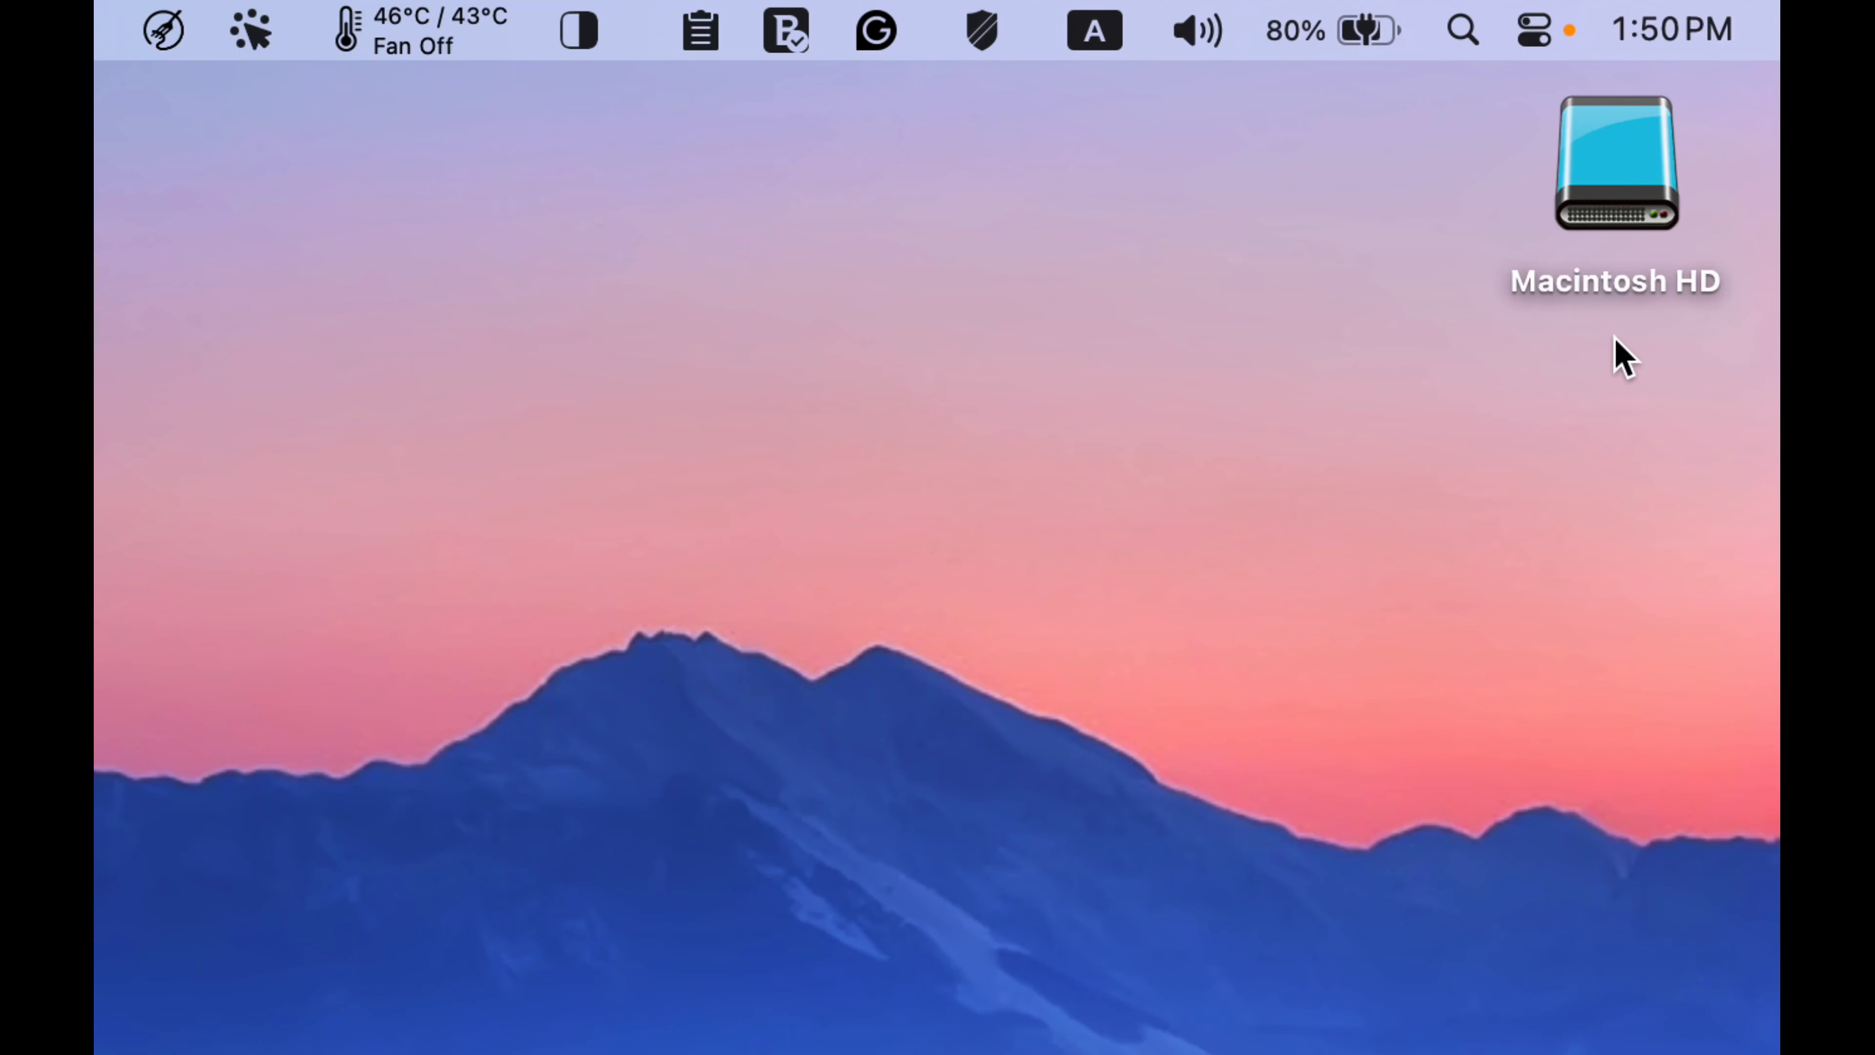
- Open the information window for the Macintosh HD disk on the desktop to check its storage
{"action": "right_click", "coordinate": [1641, 185]}
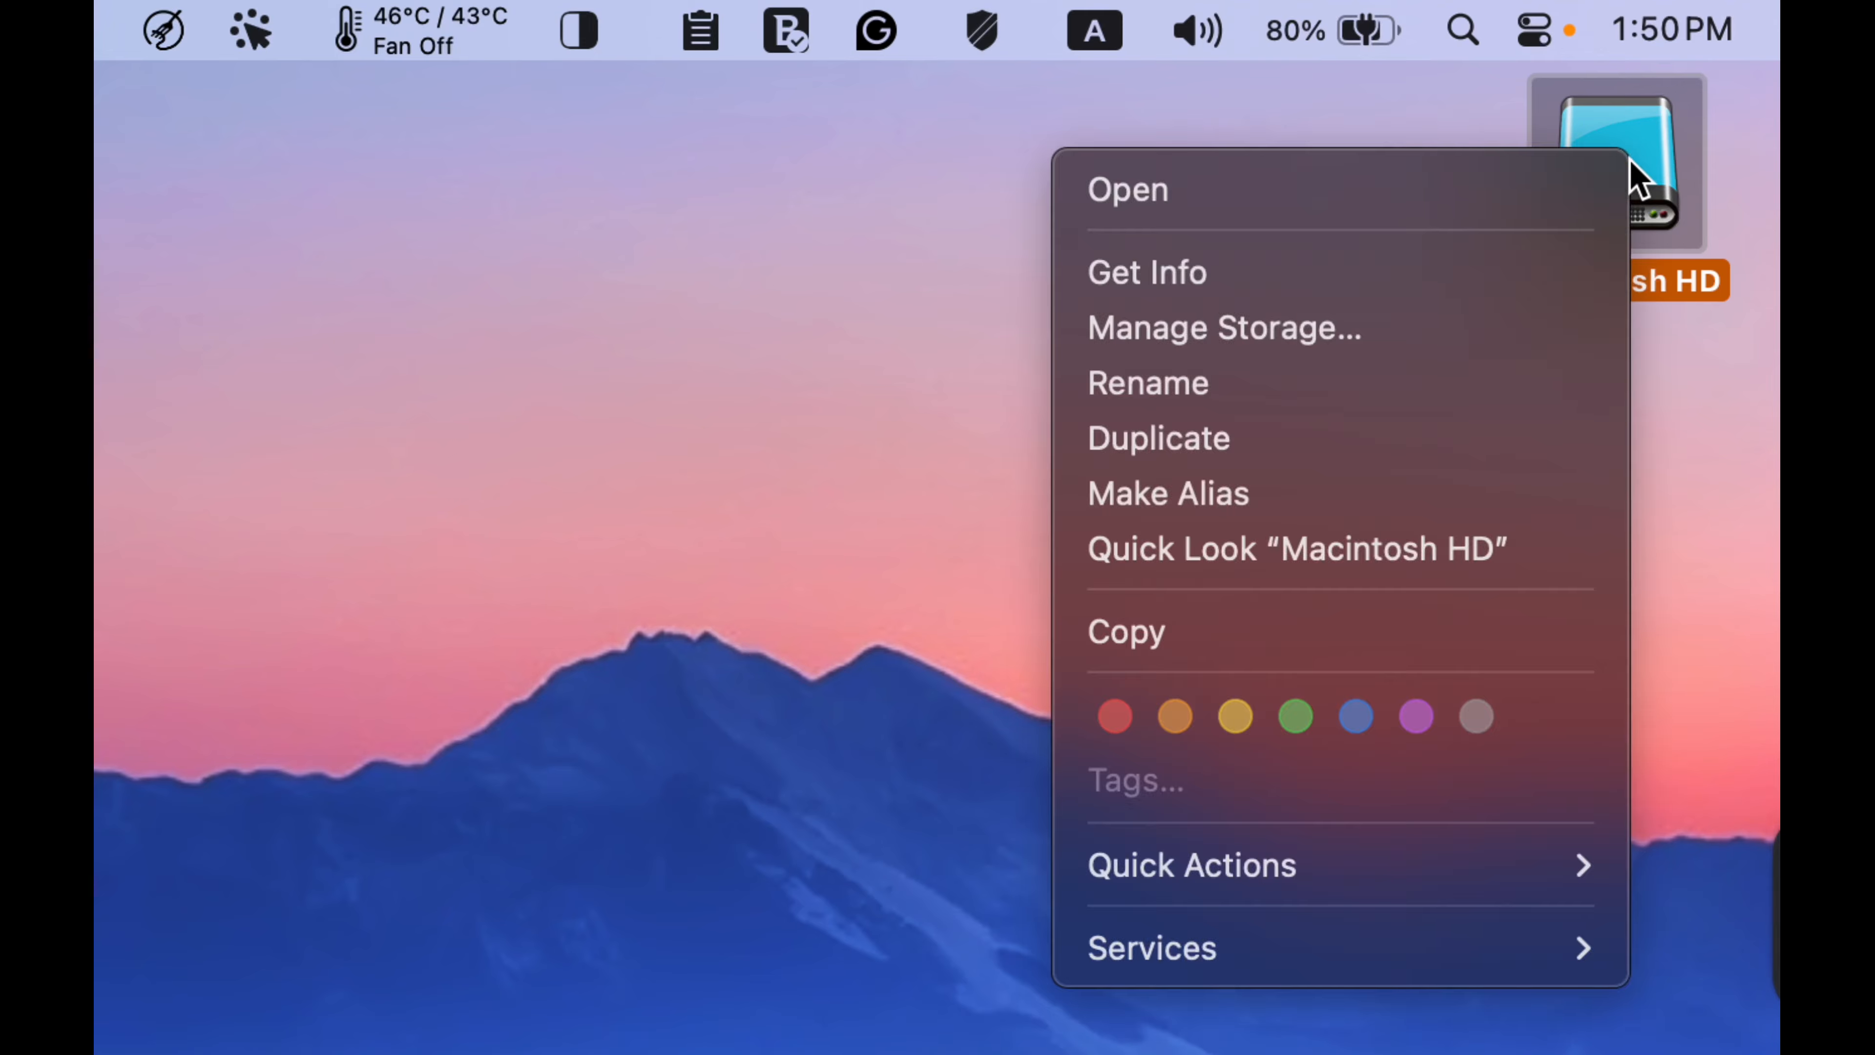
{"action": "left_click", "coordinate": [1510, 273]}
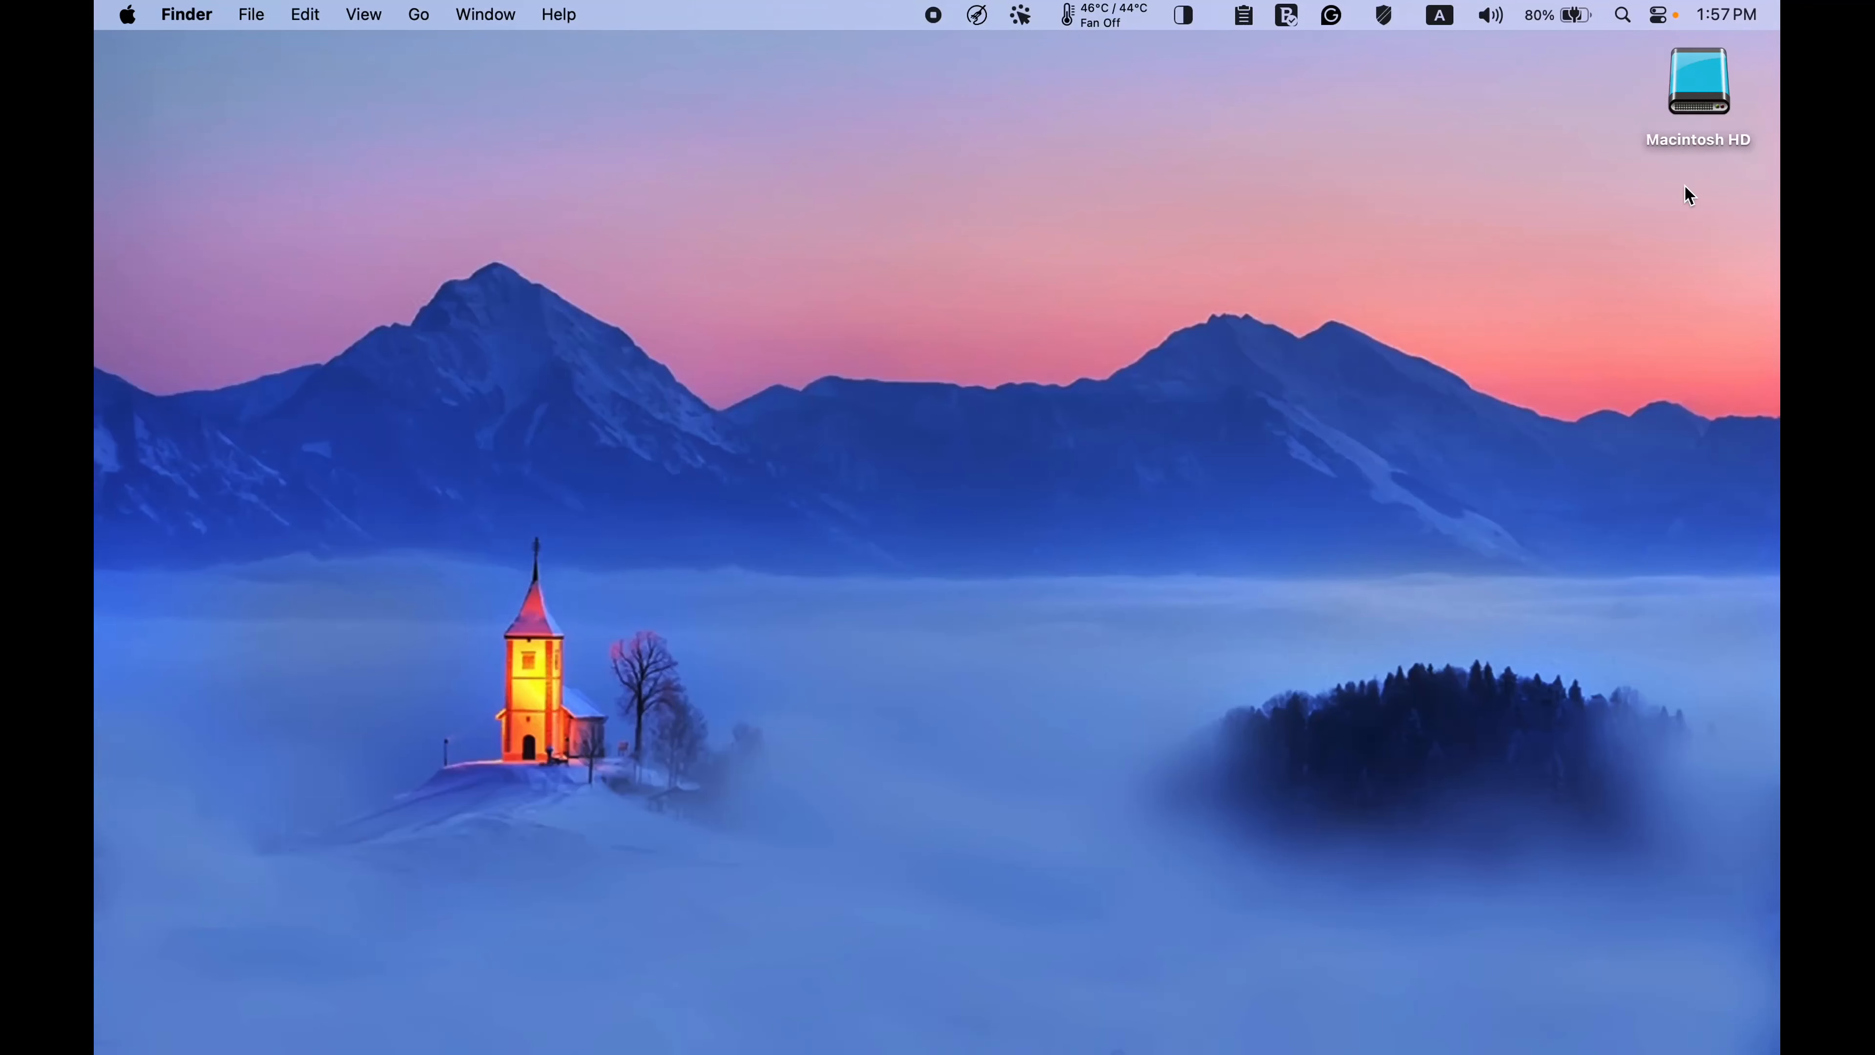
- Open Disk Utility, show all devices and select the Macintosh HD volume group
{"action": "left_click", "coordinate": [1623, 16]}
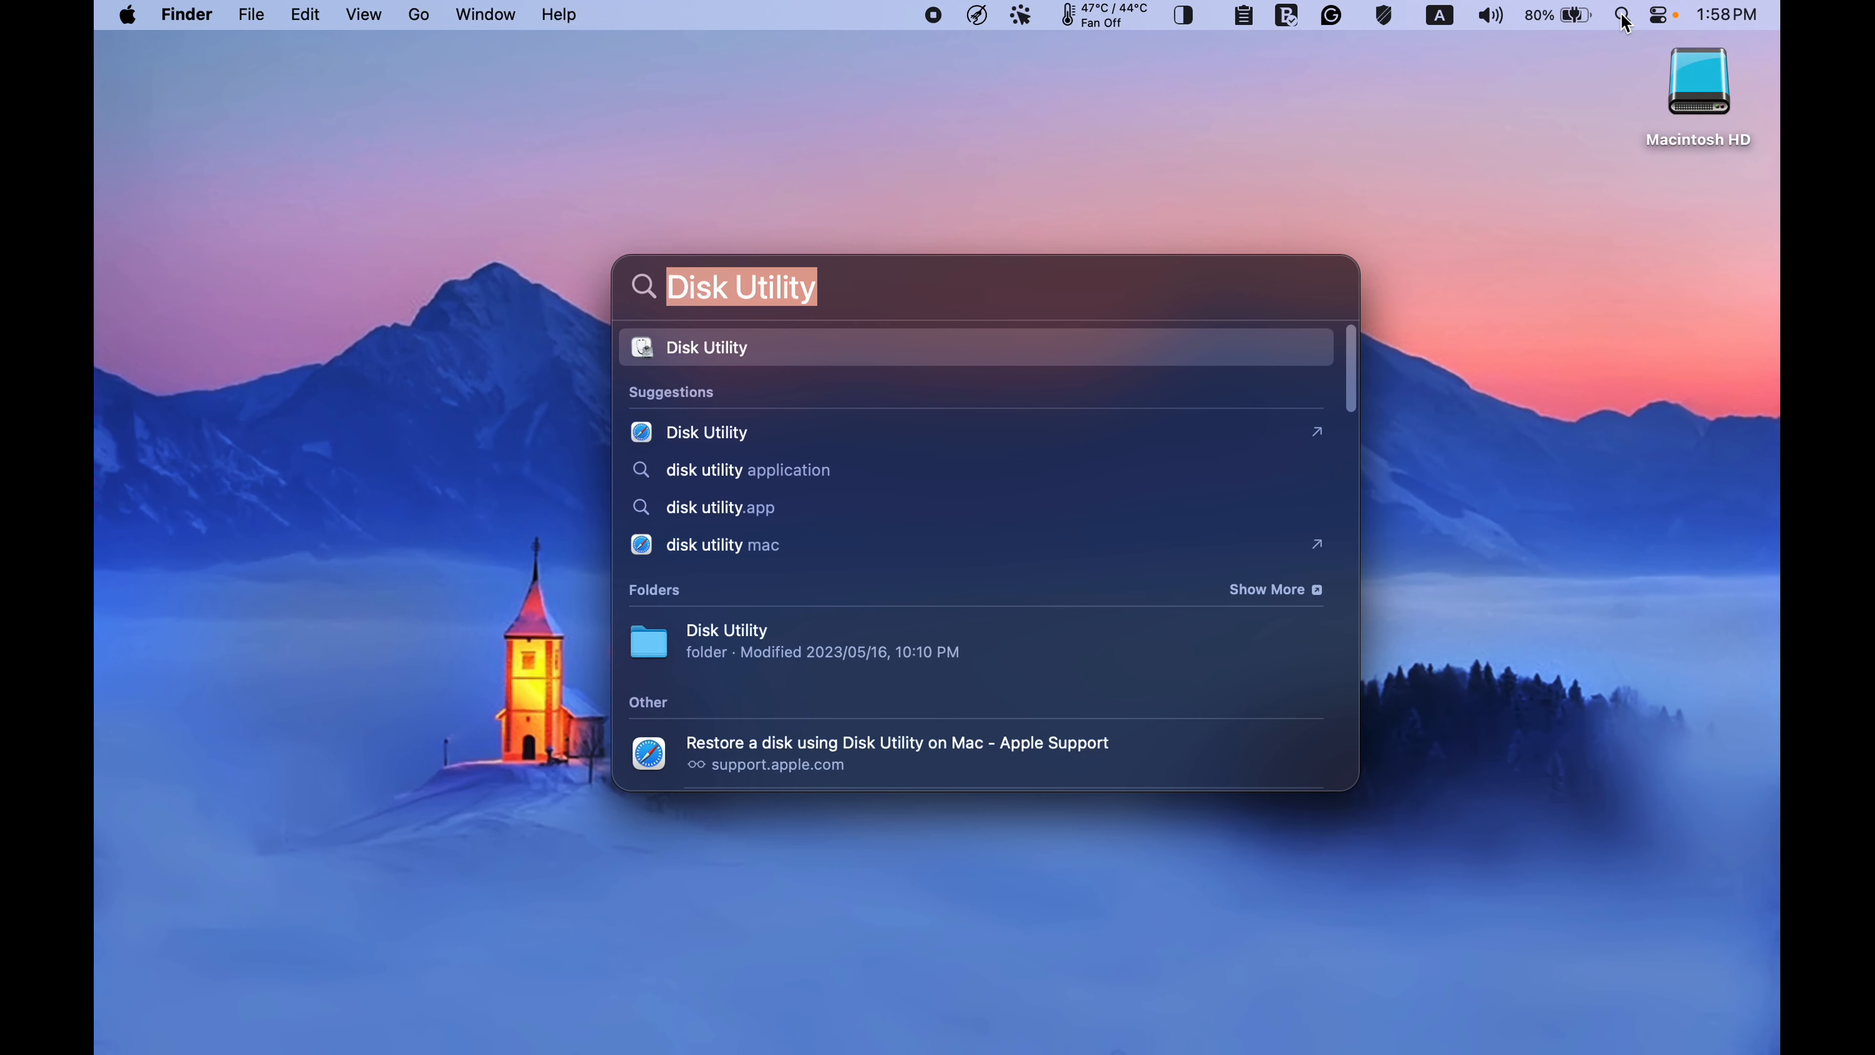
{"action": "key", "text": "Return"}
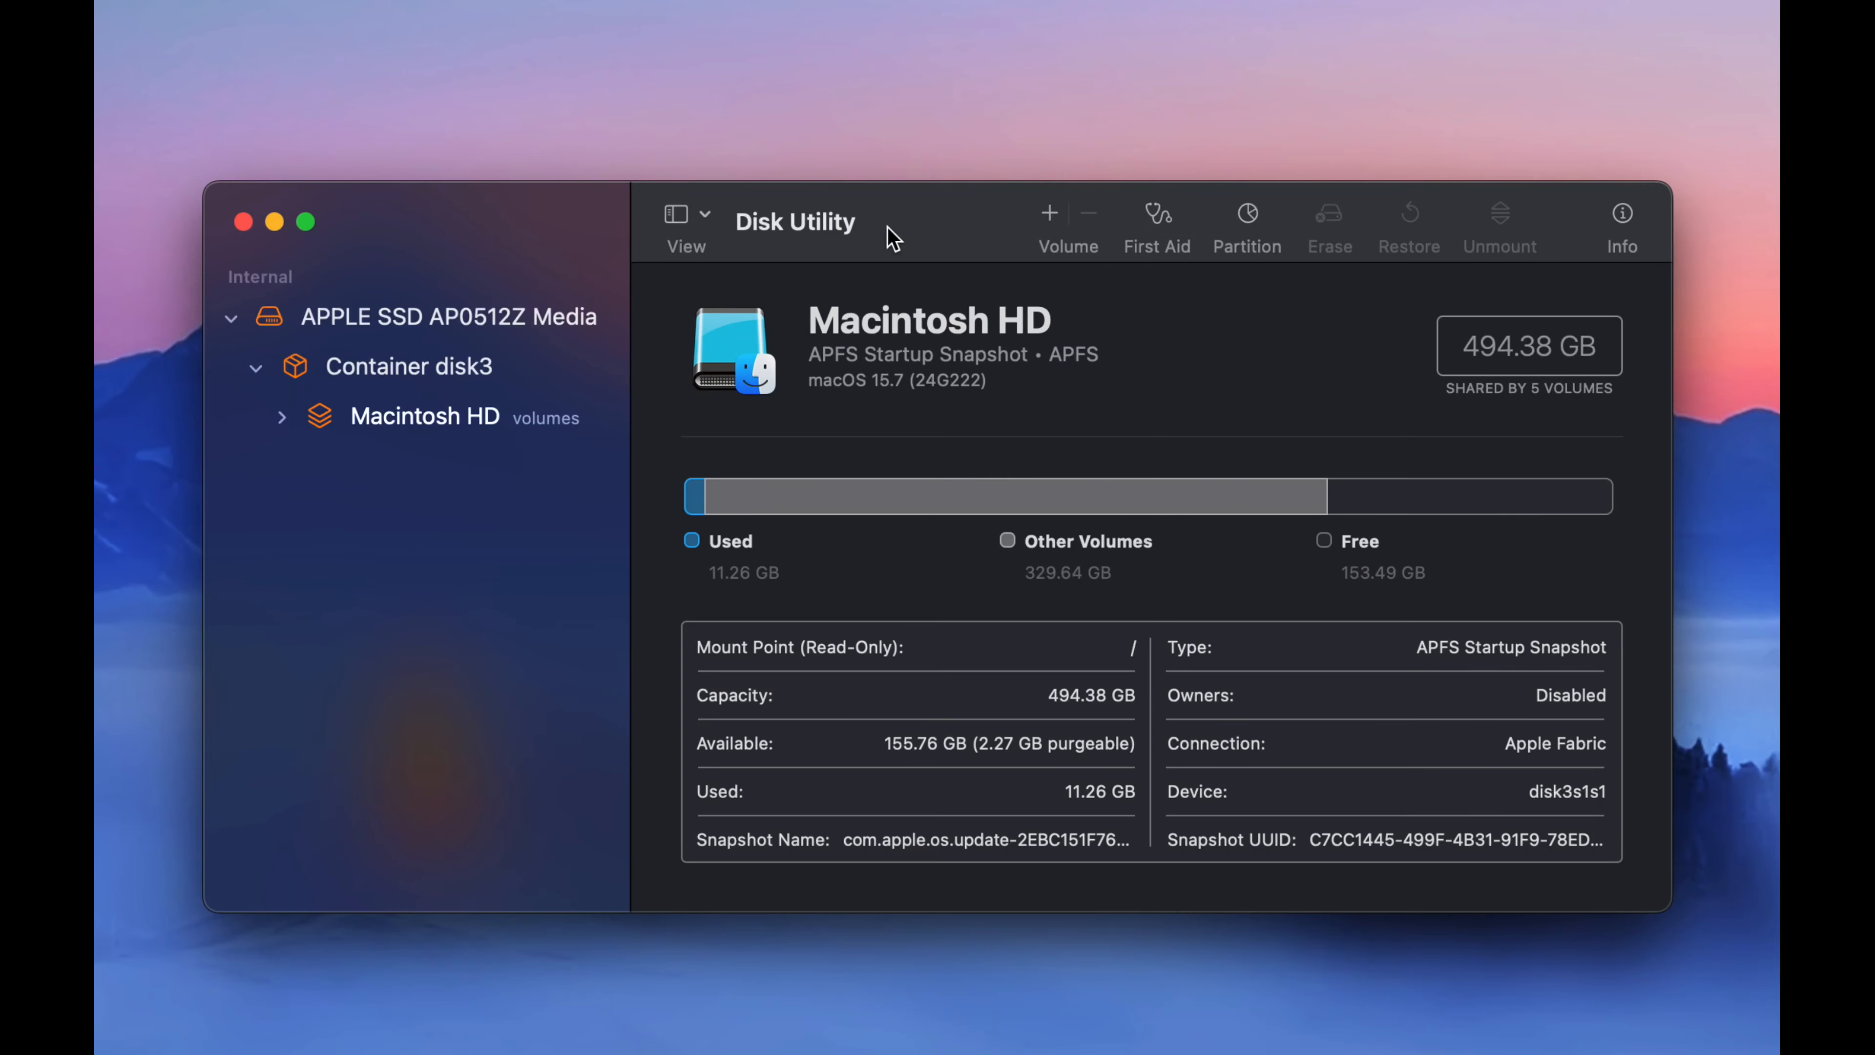
{"action": "left_click", "coordinate": [709, 212]}
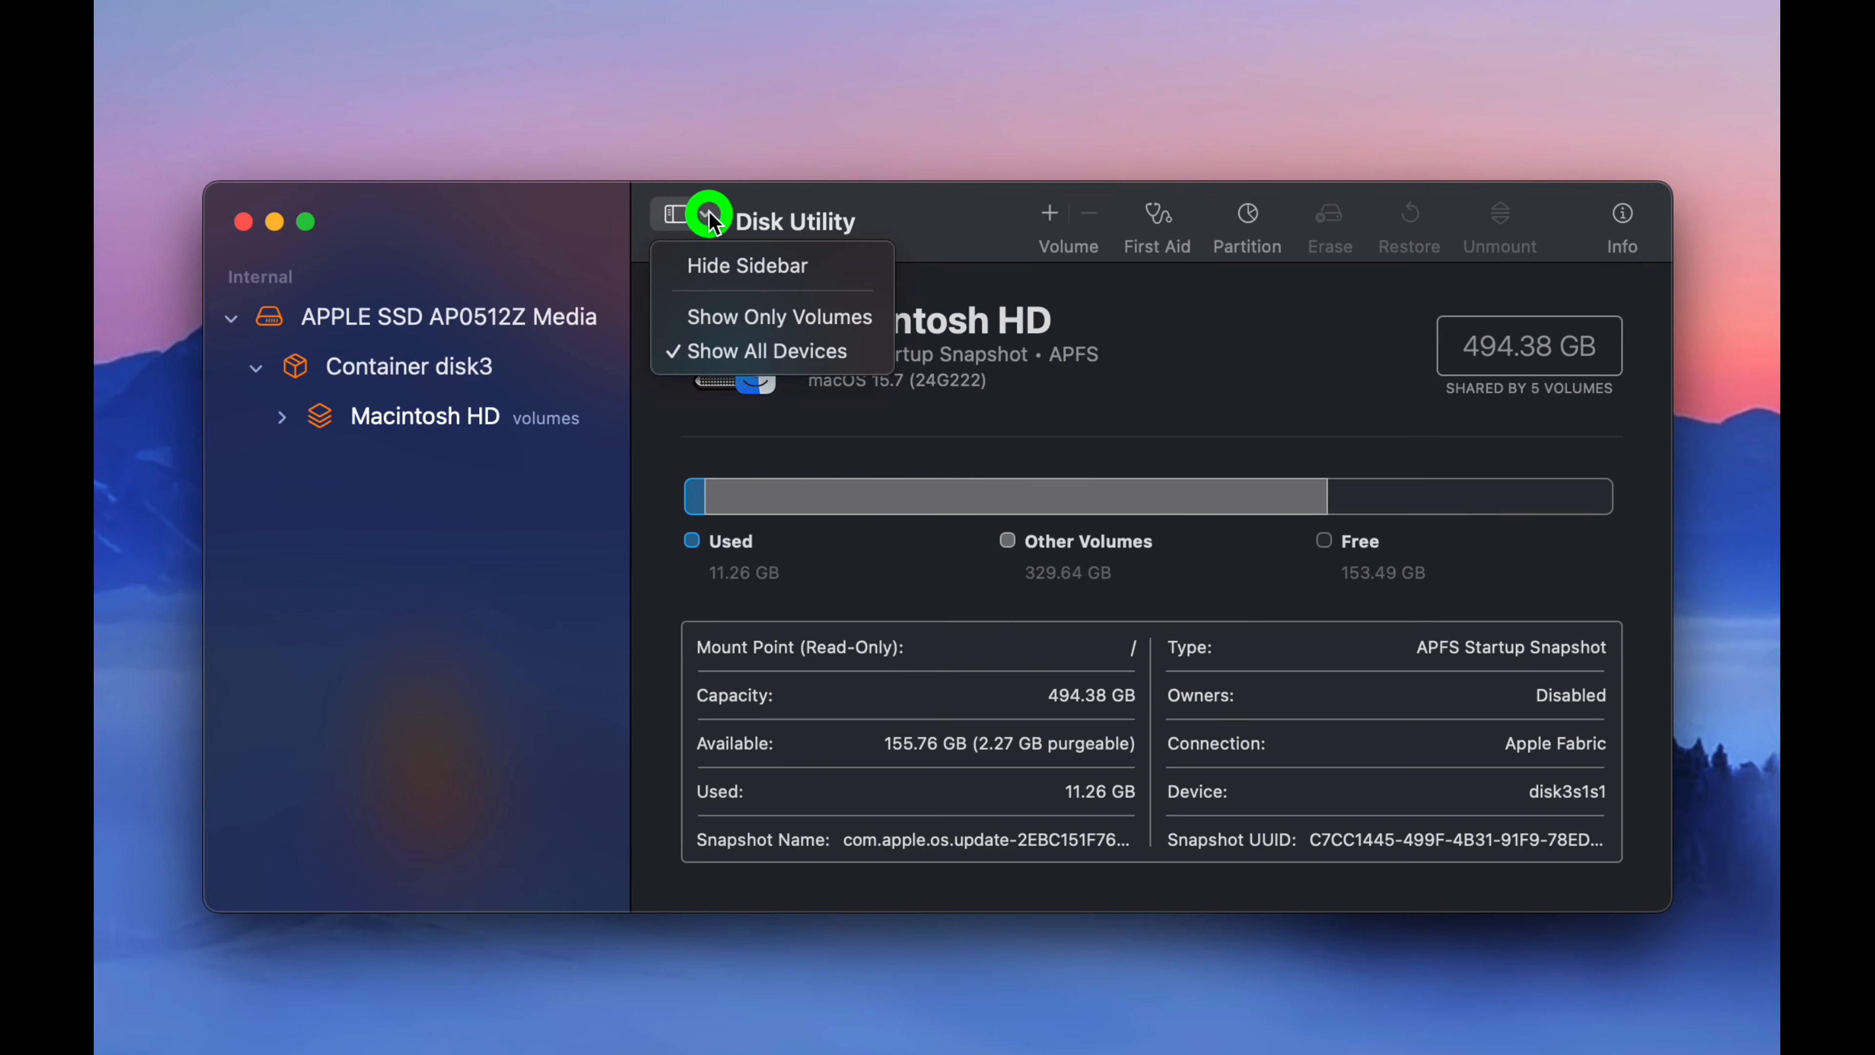
{"action": "left_click", "coordinate": [728, 342]}
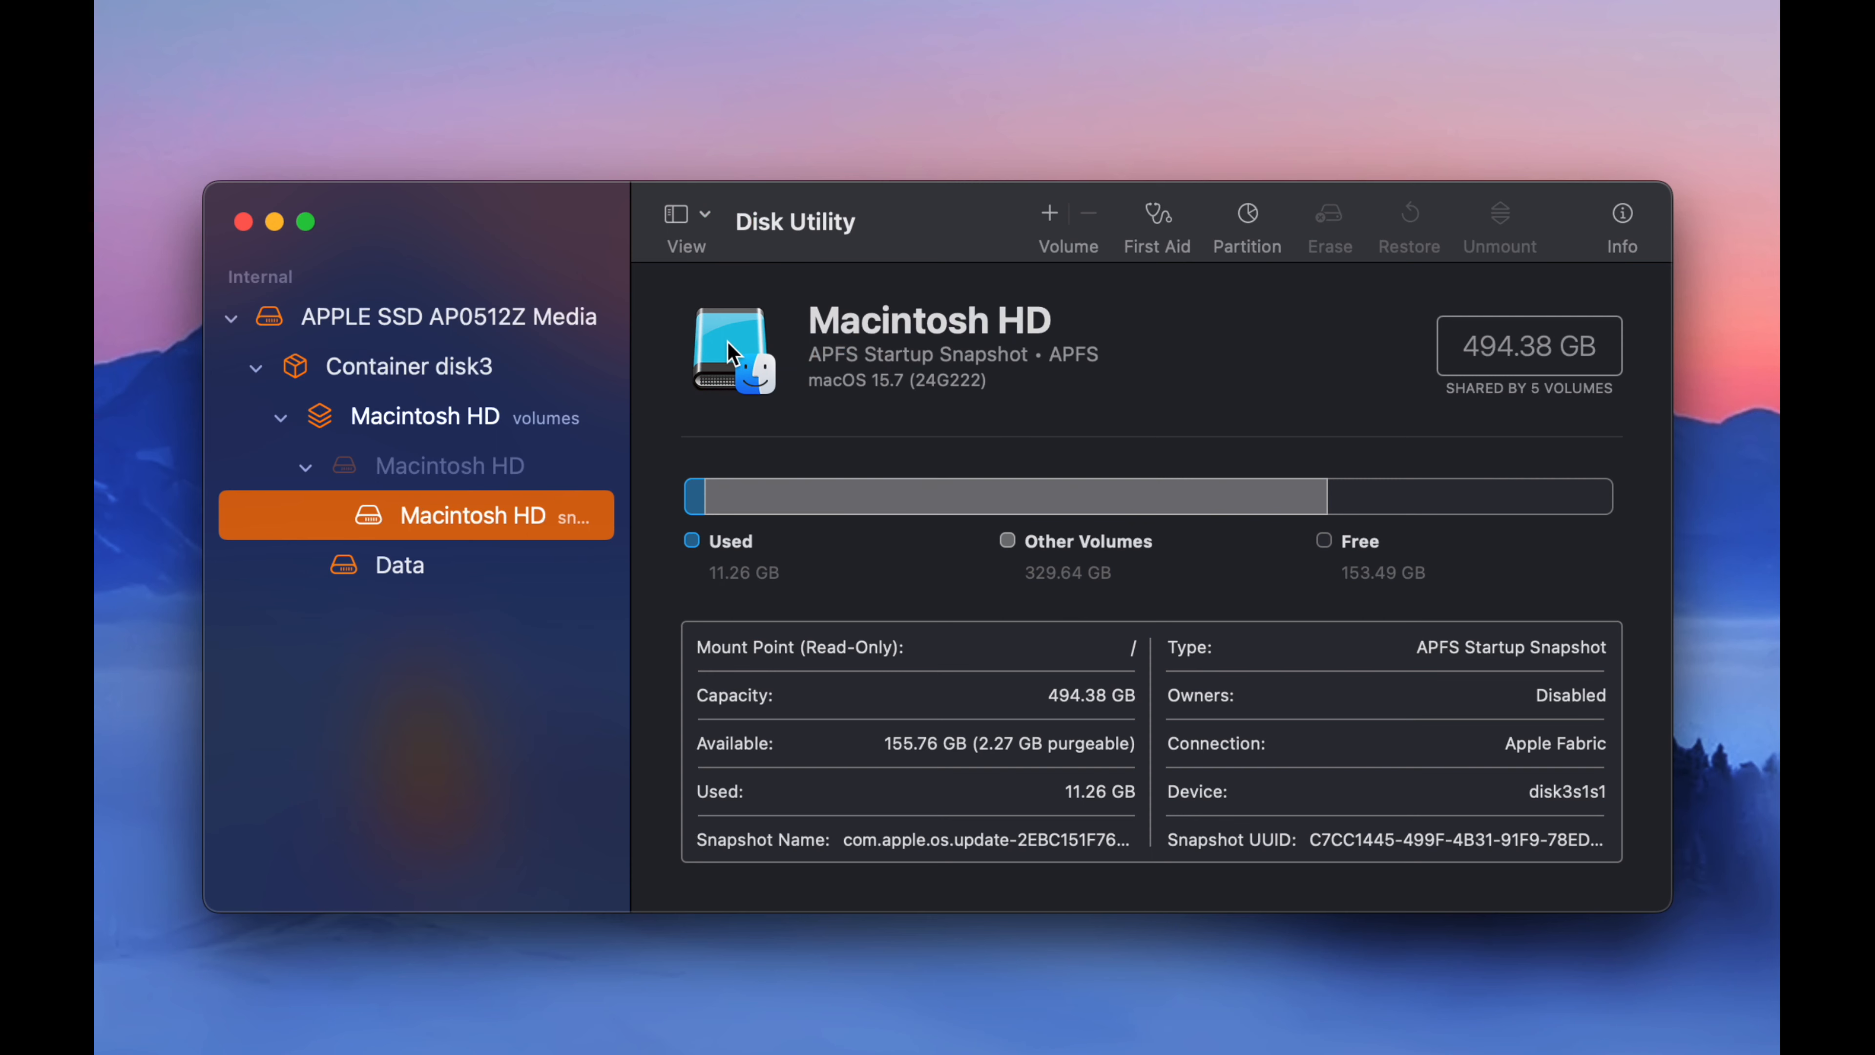
{"action": "left_click", "coordinate": [498, 414]}
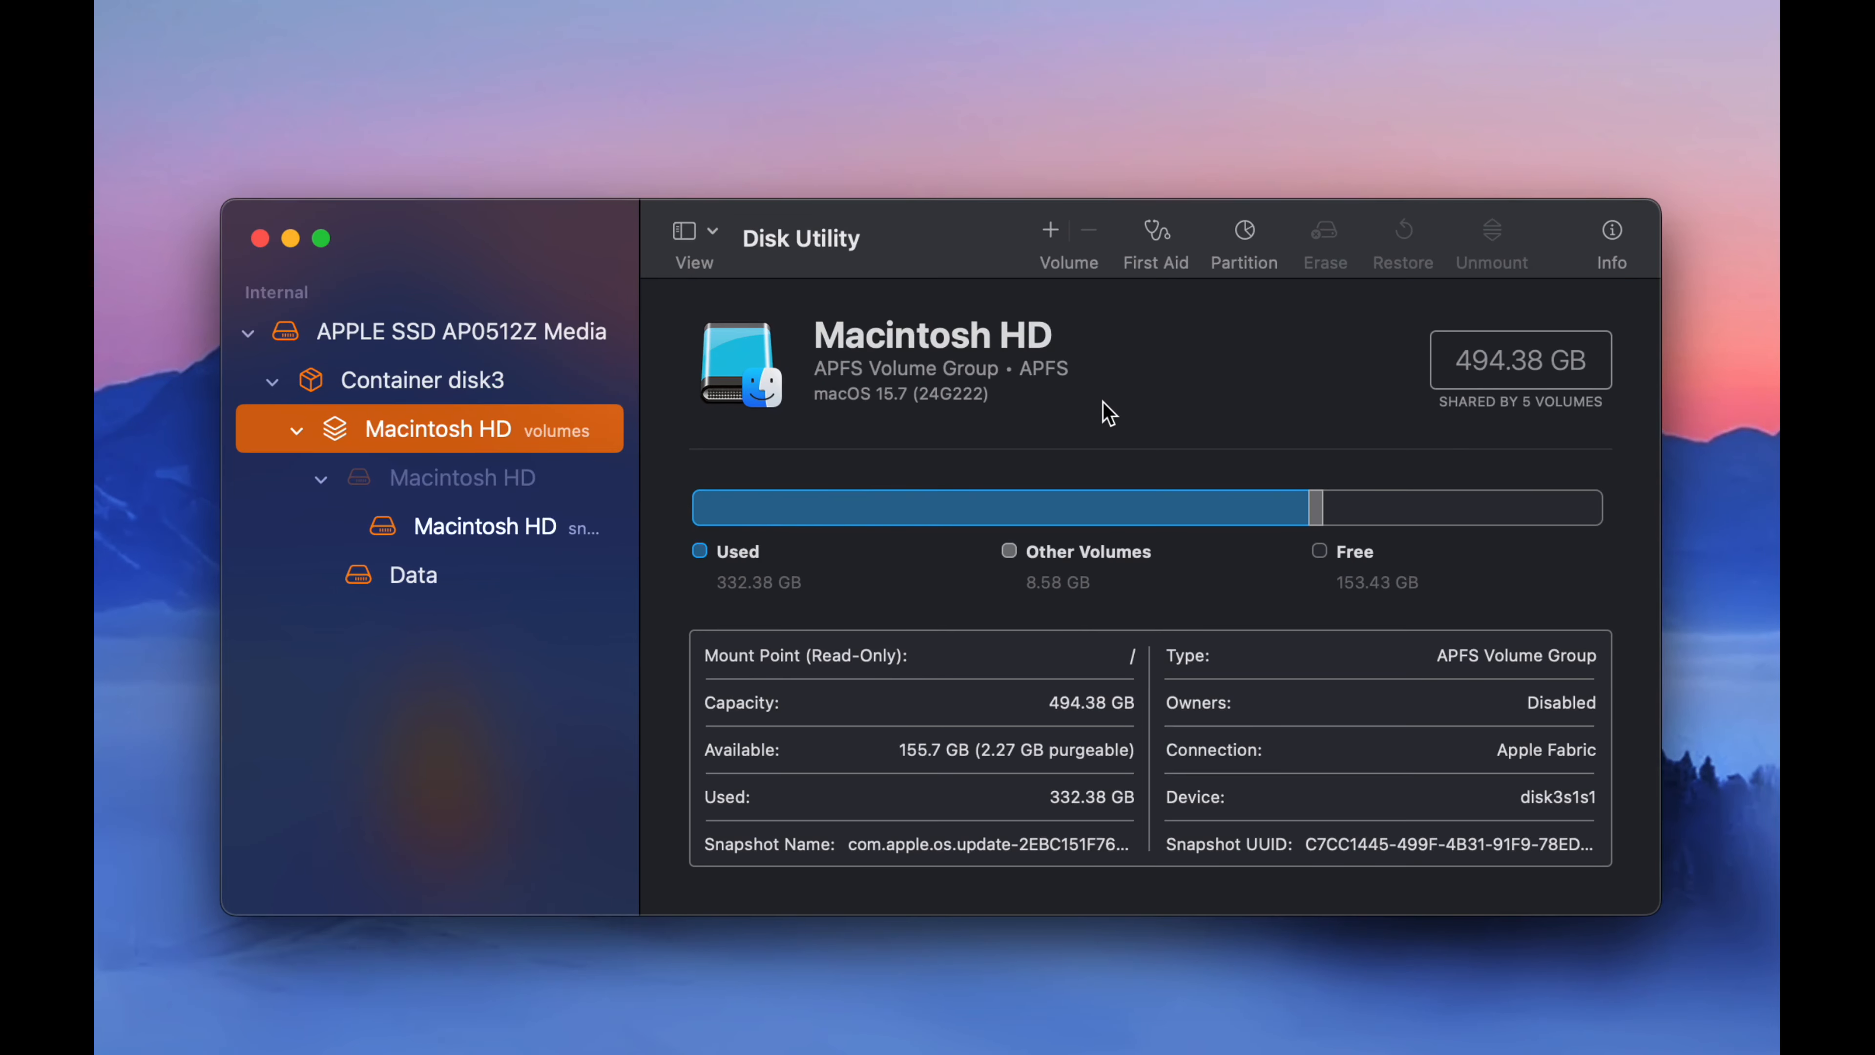
- Start adding an APFS volume to the container and name it Tahoe
{"action": "left_click", "coordinate": [1052, 229]}
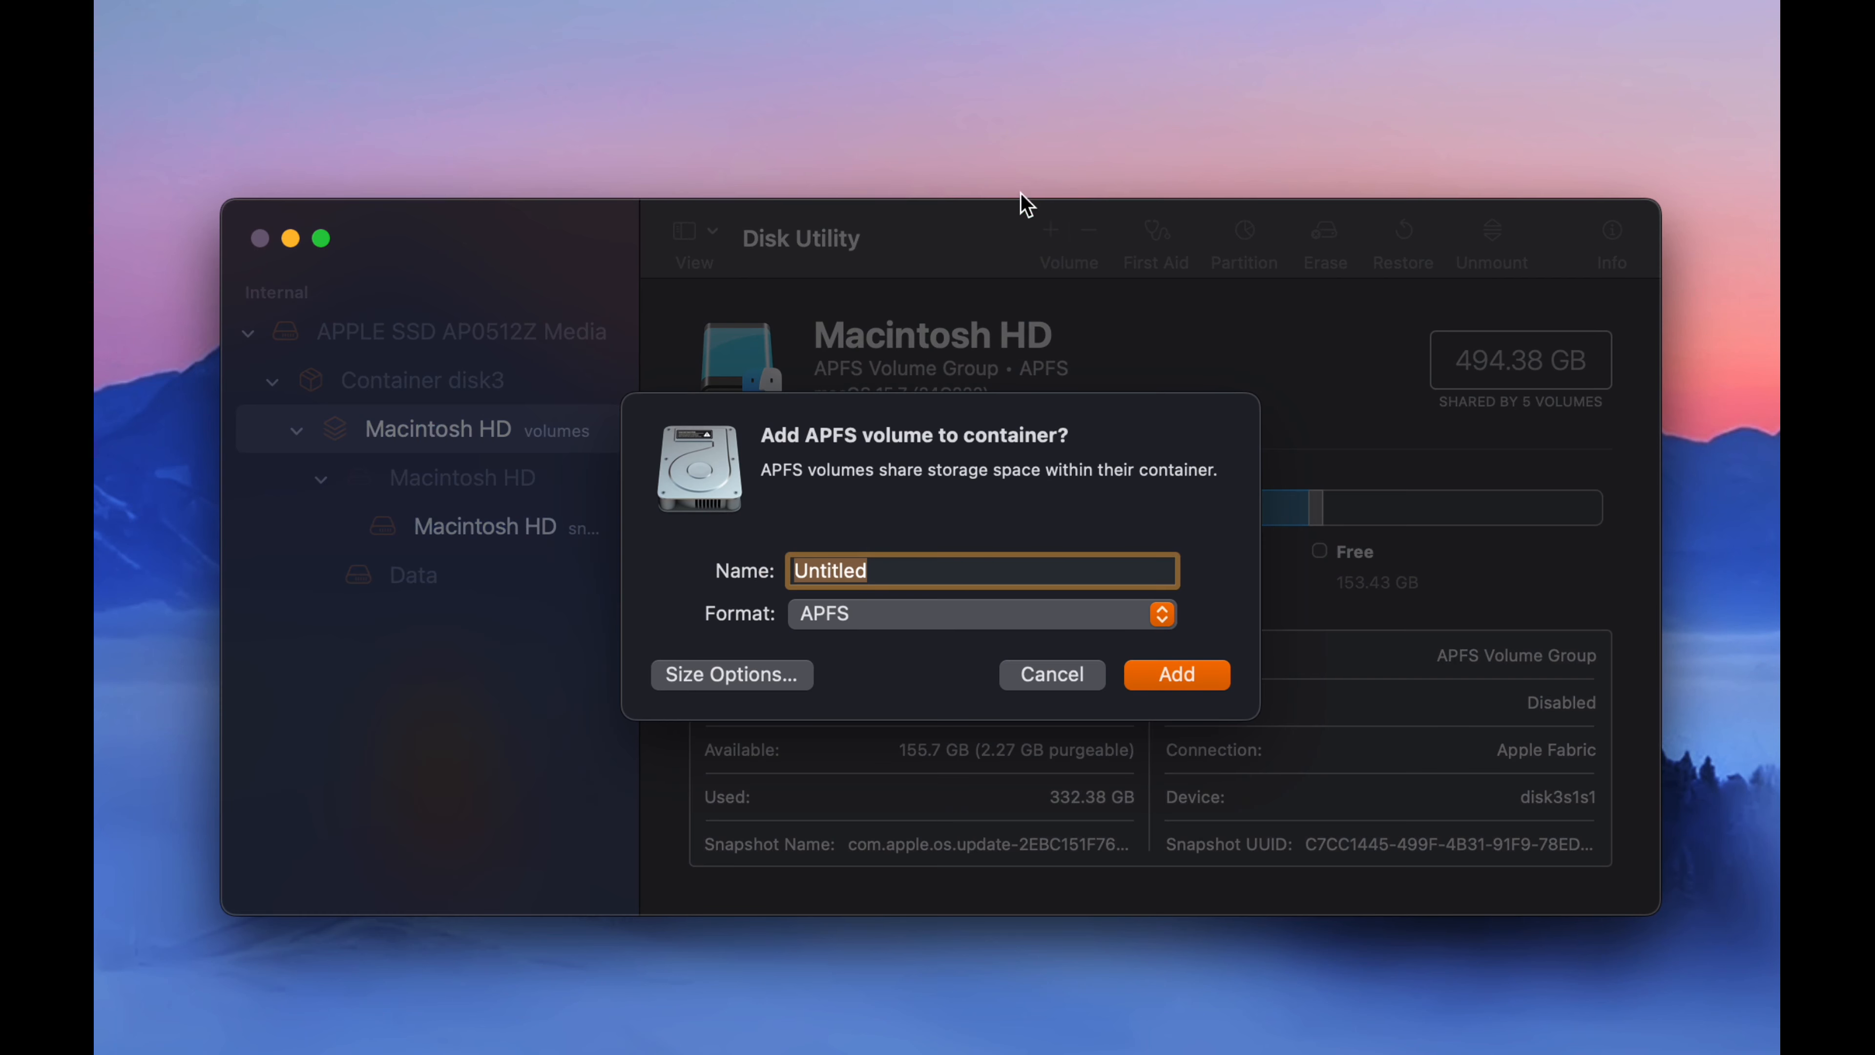
{"action": "double_click", "coordinate": [886, 569]}
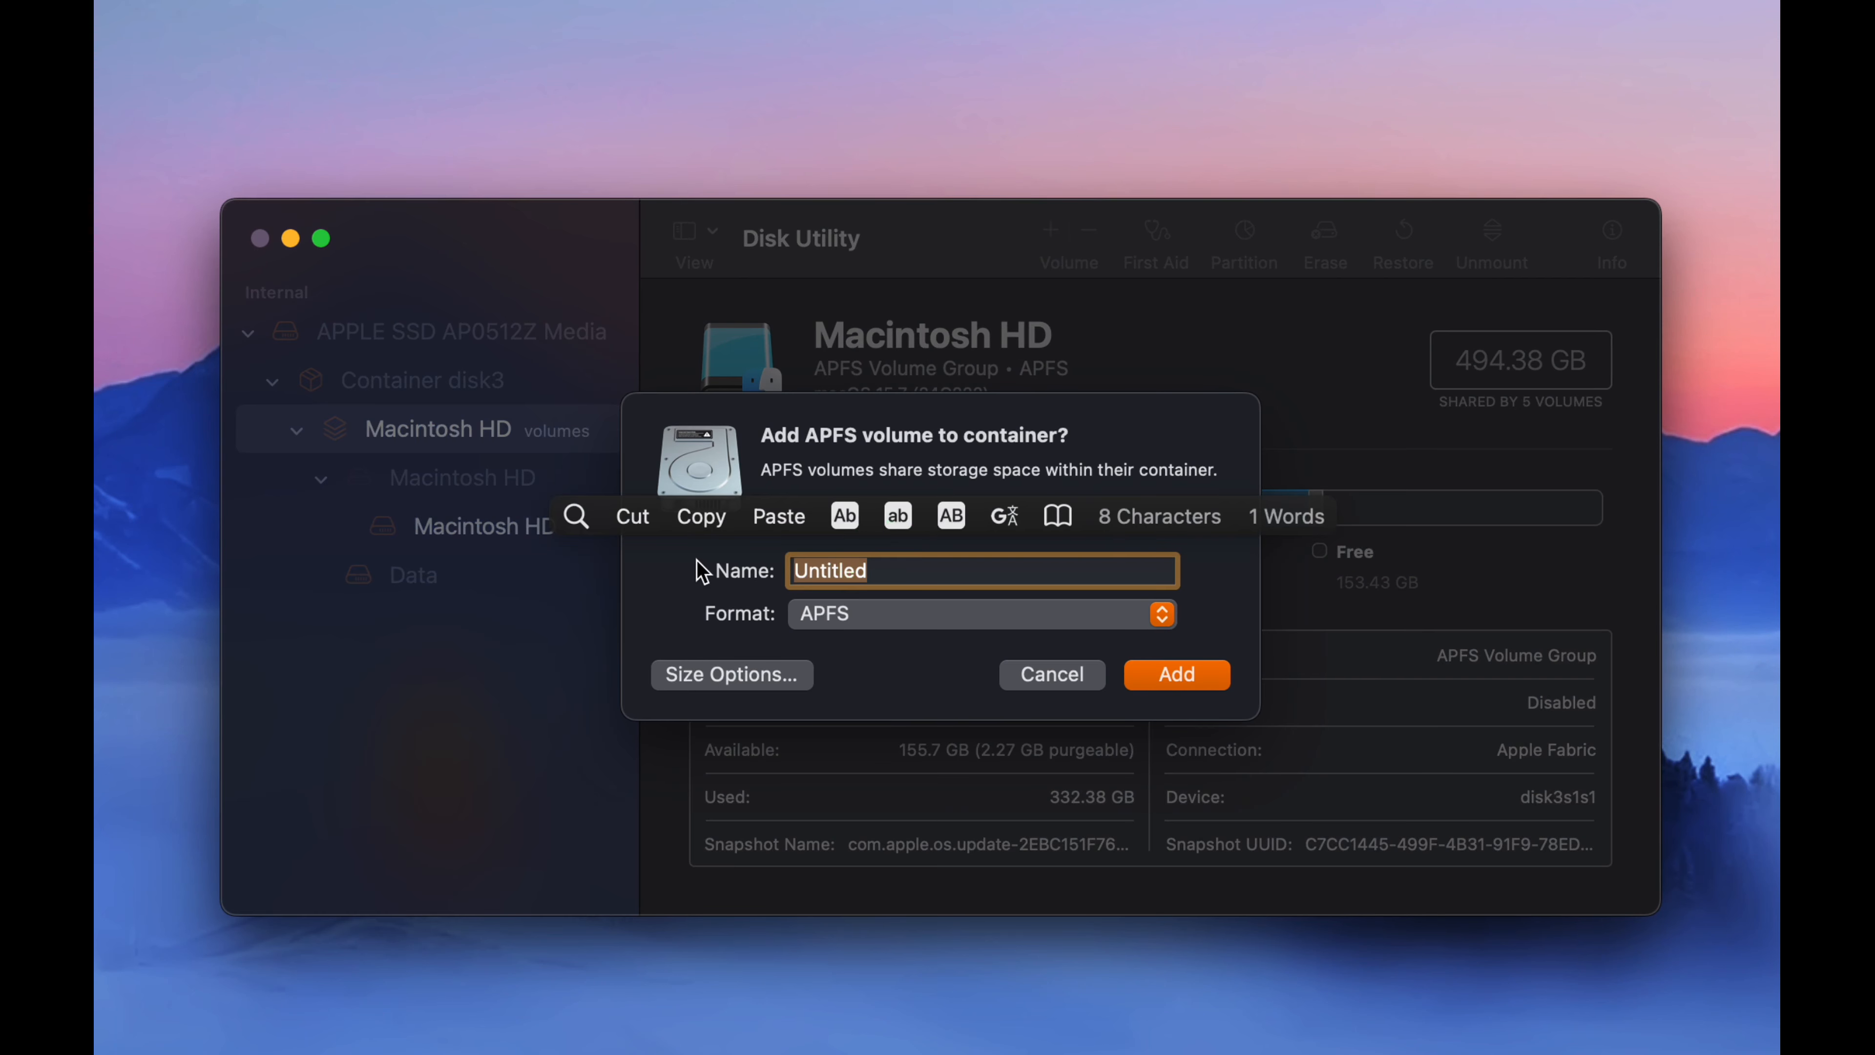
{"action": "type", "text": "Tahoe"}
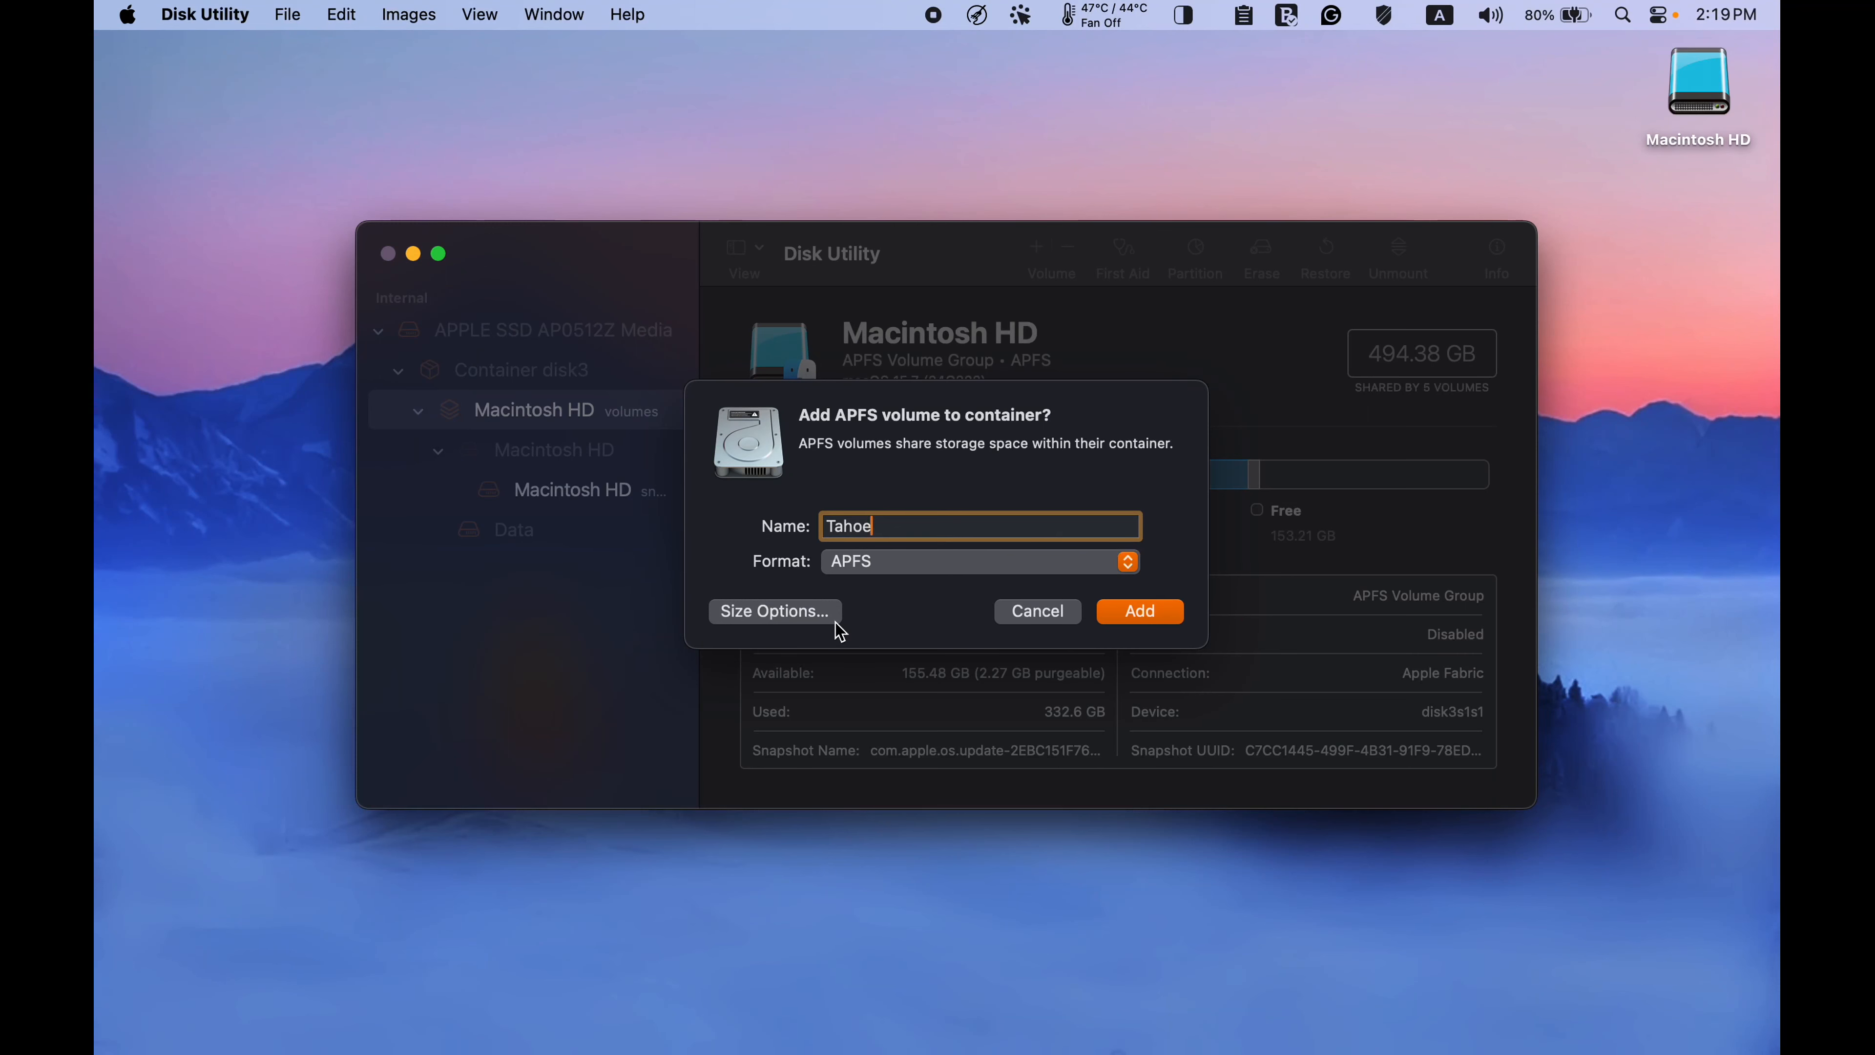
- Review the reserve and quota size options for the Tahoe volume, leaving both empty
{"action": "left_click", "coordinate": [835, 622]}
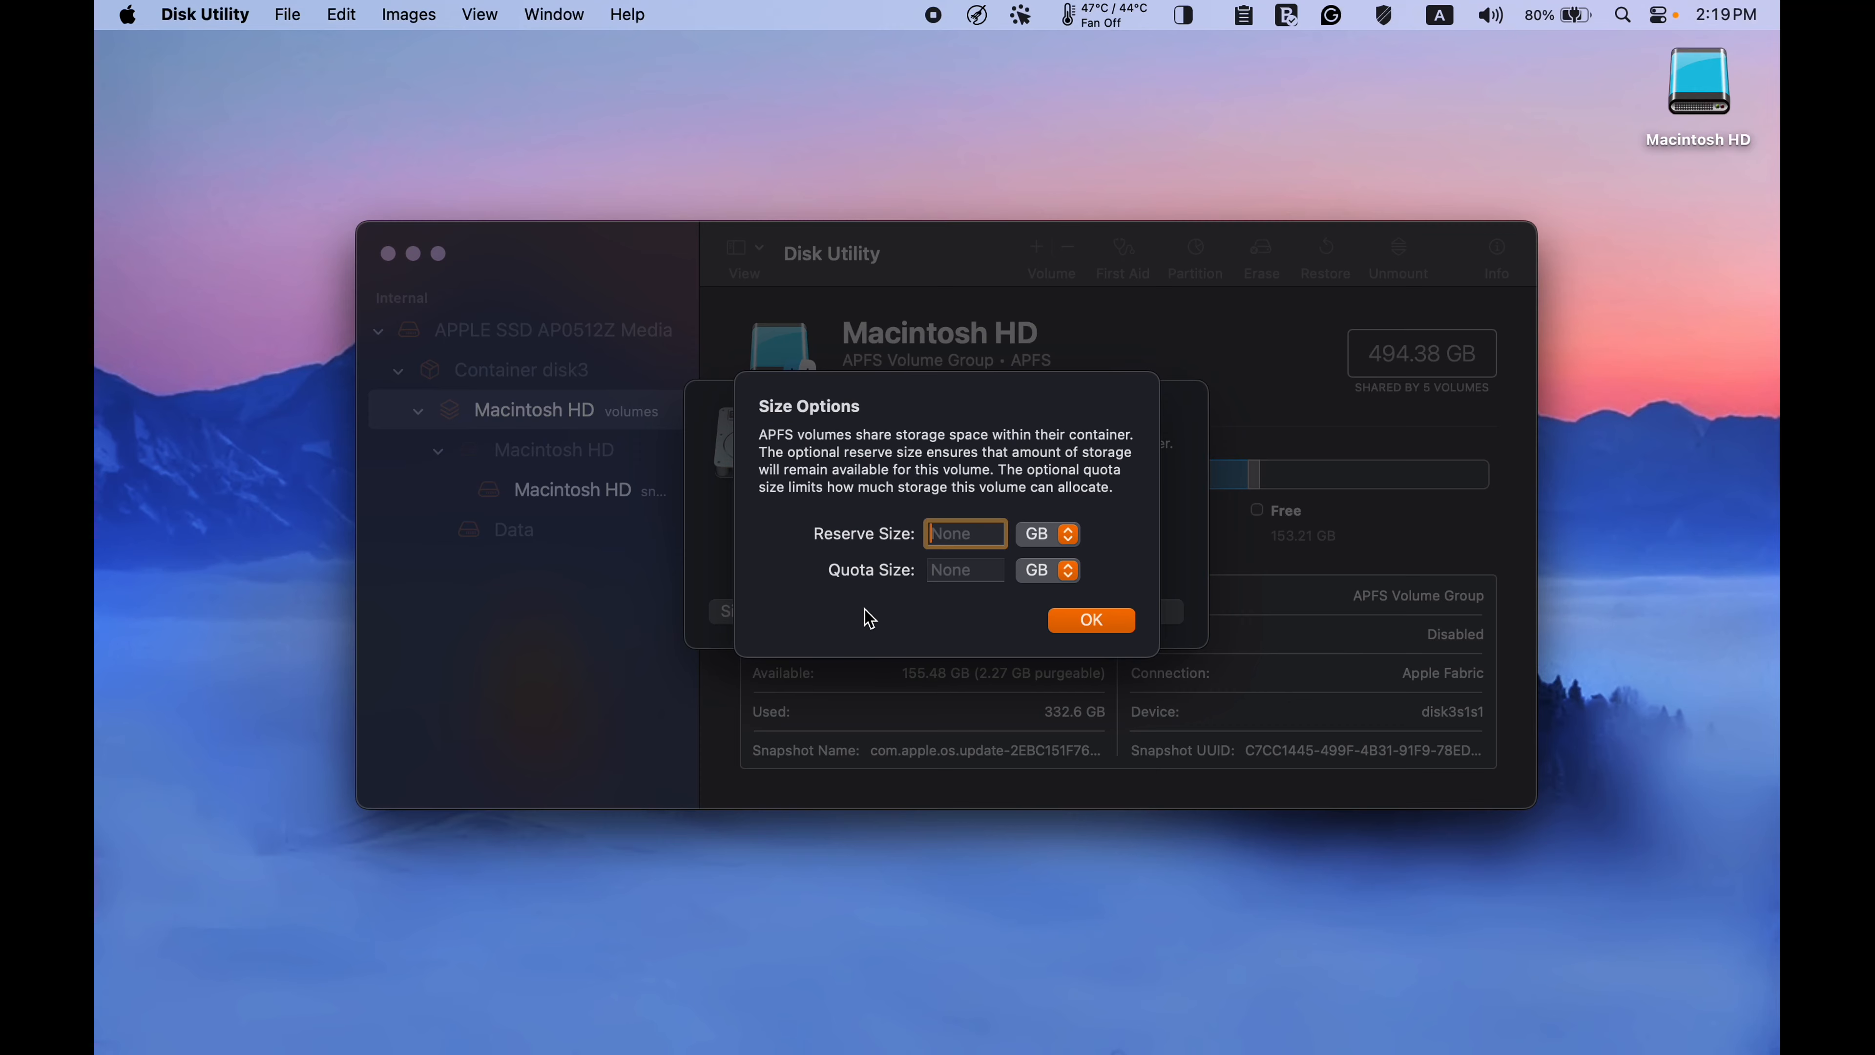
{"action": "mouse_move", "coordinate": [1620, 1053]}
{"action": "left_click", "coordinate": [1676, 1043]}
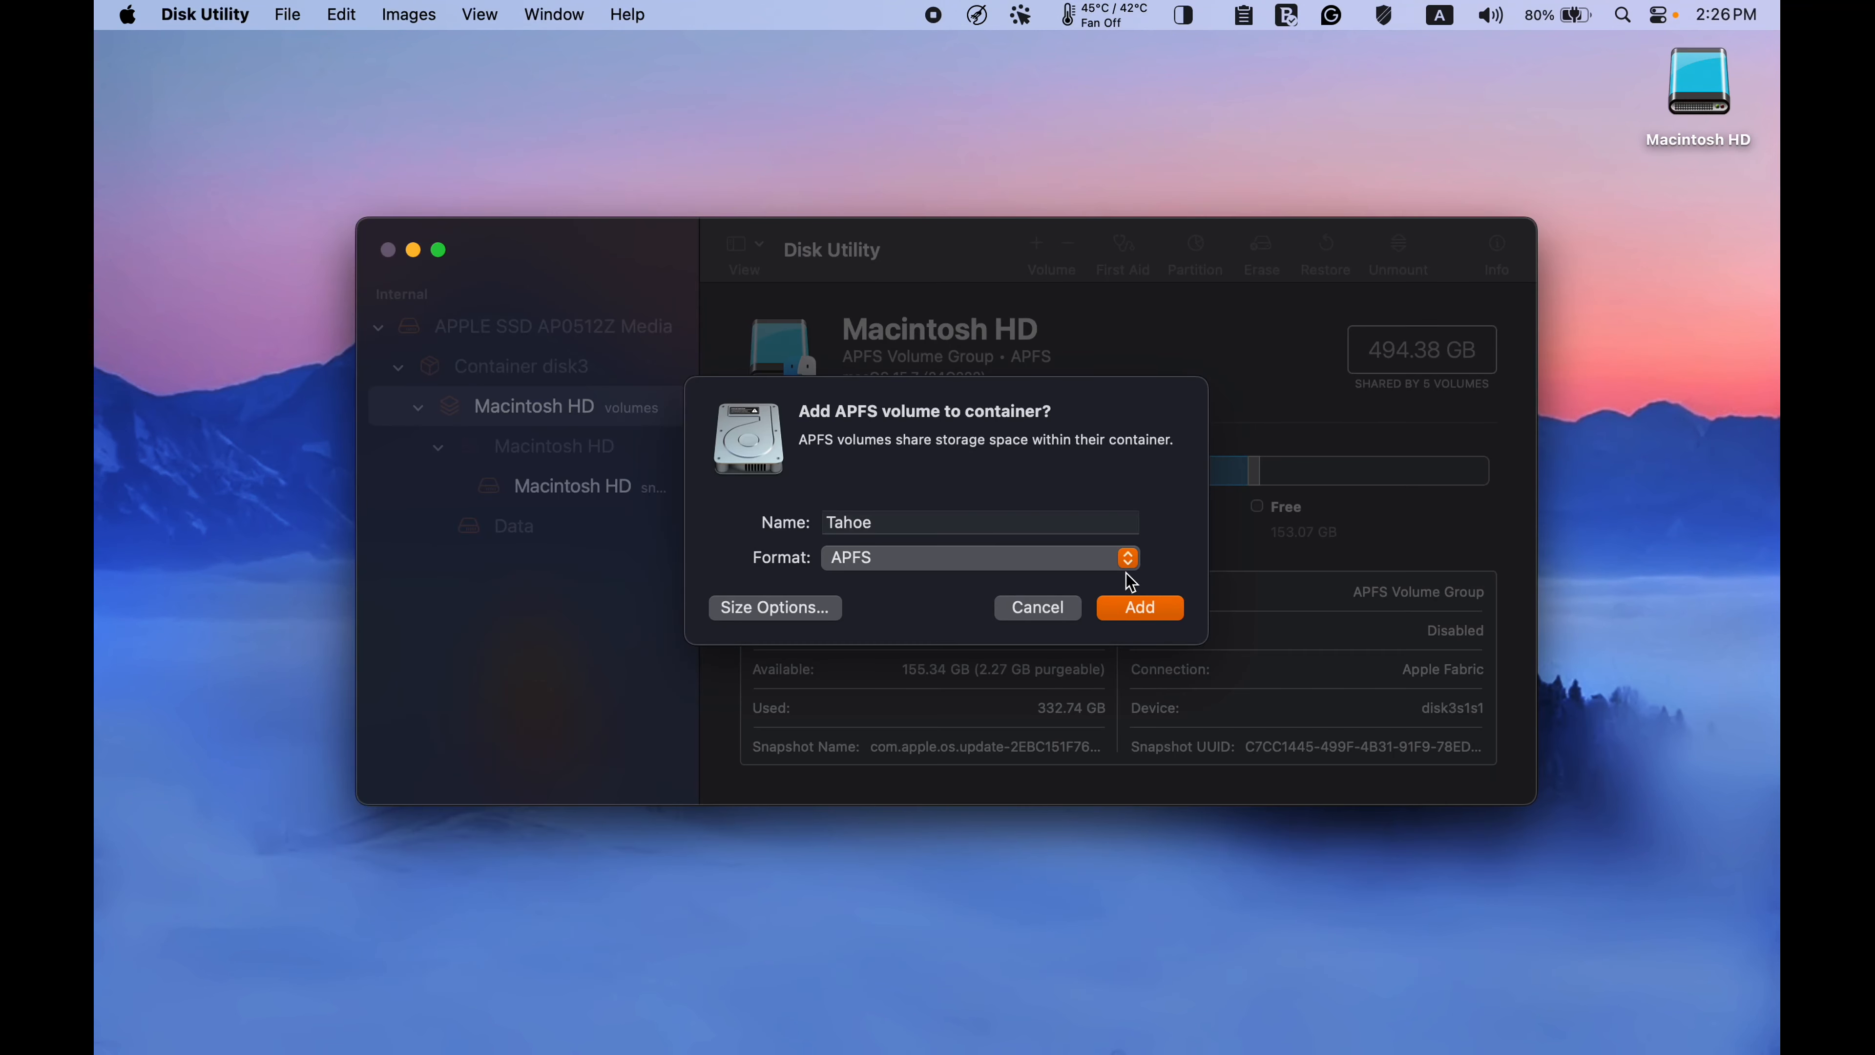
- Create the Tahoe volume with the APFS format and close Disk Utility
{"action": "left_click", "coordinate": [1128, 570]}
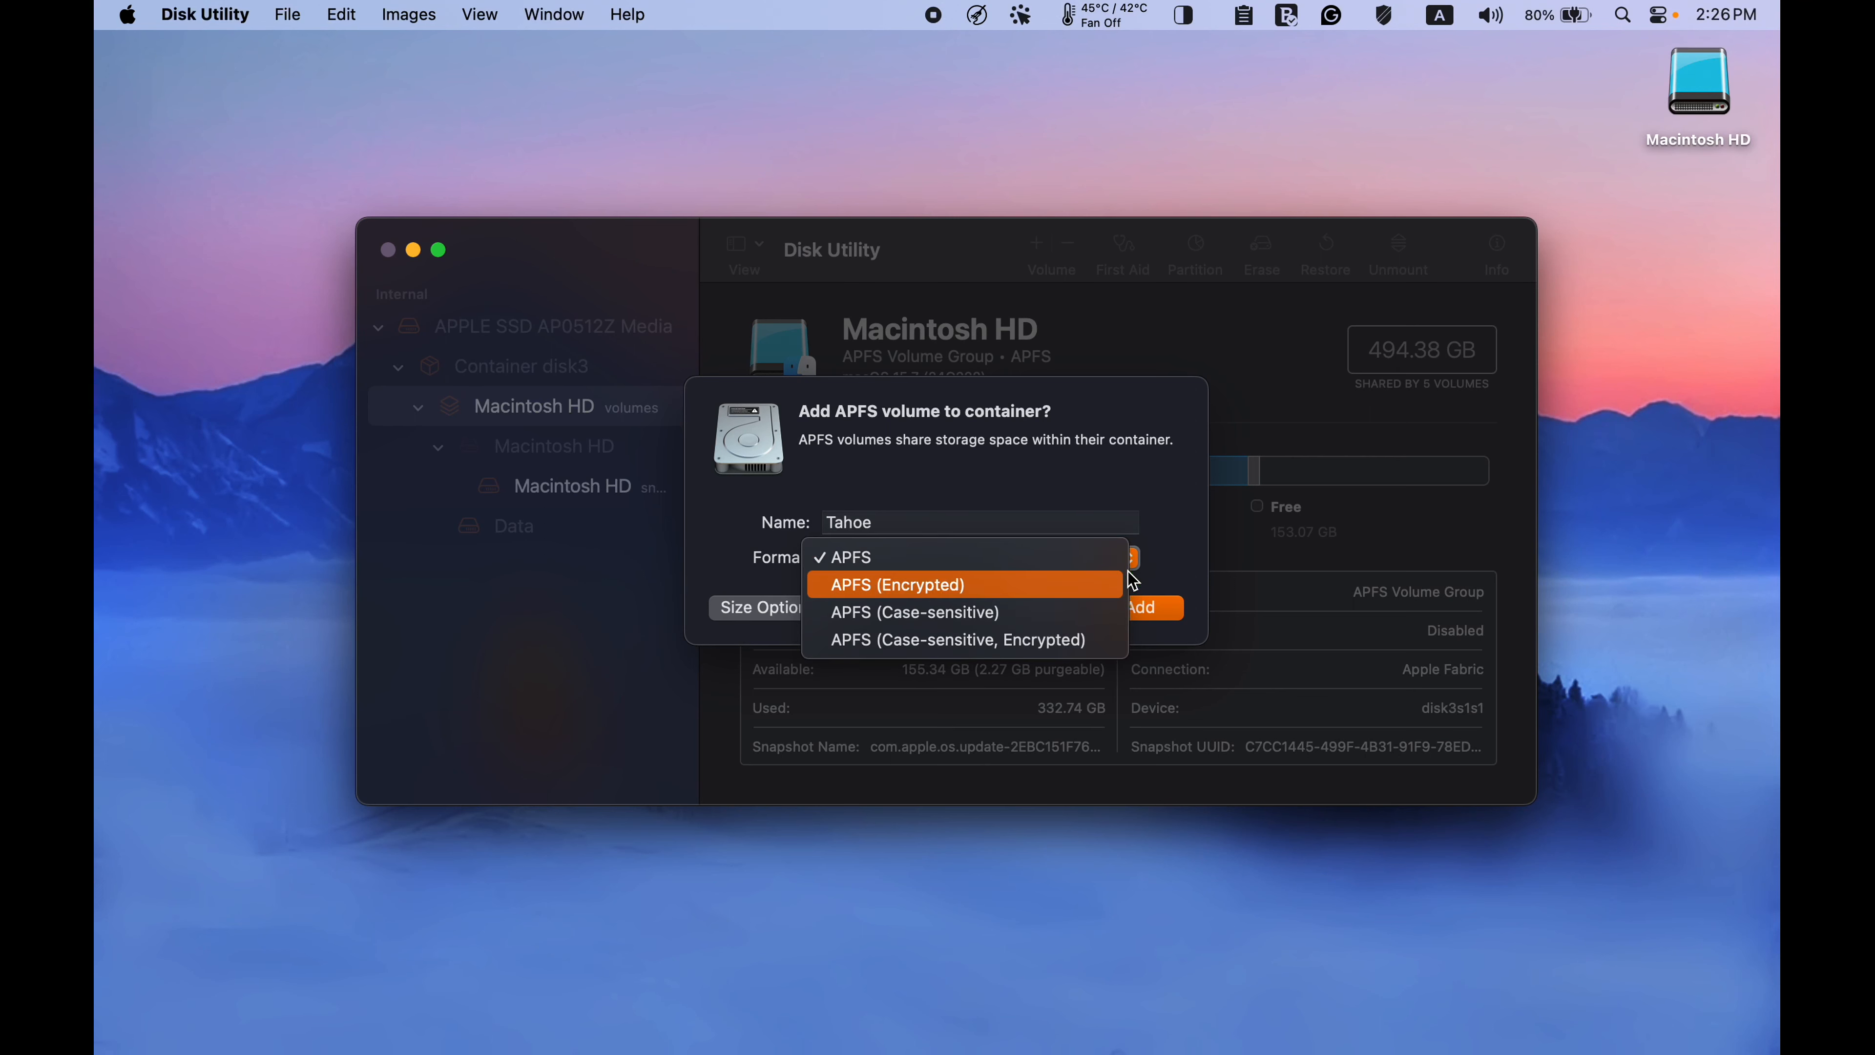
{"action": "left_click", "coordinate": [1090, 547]}
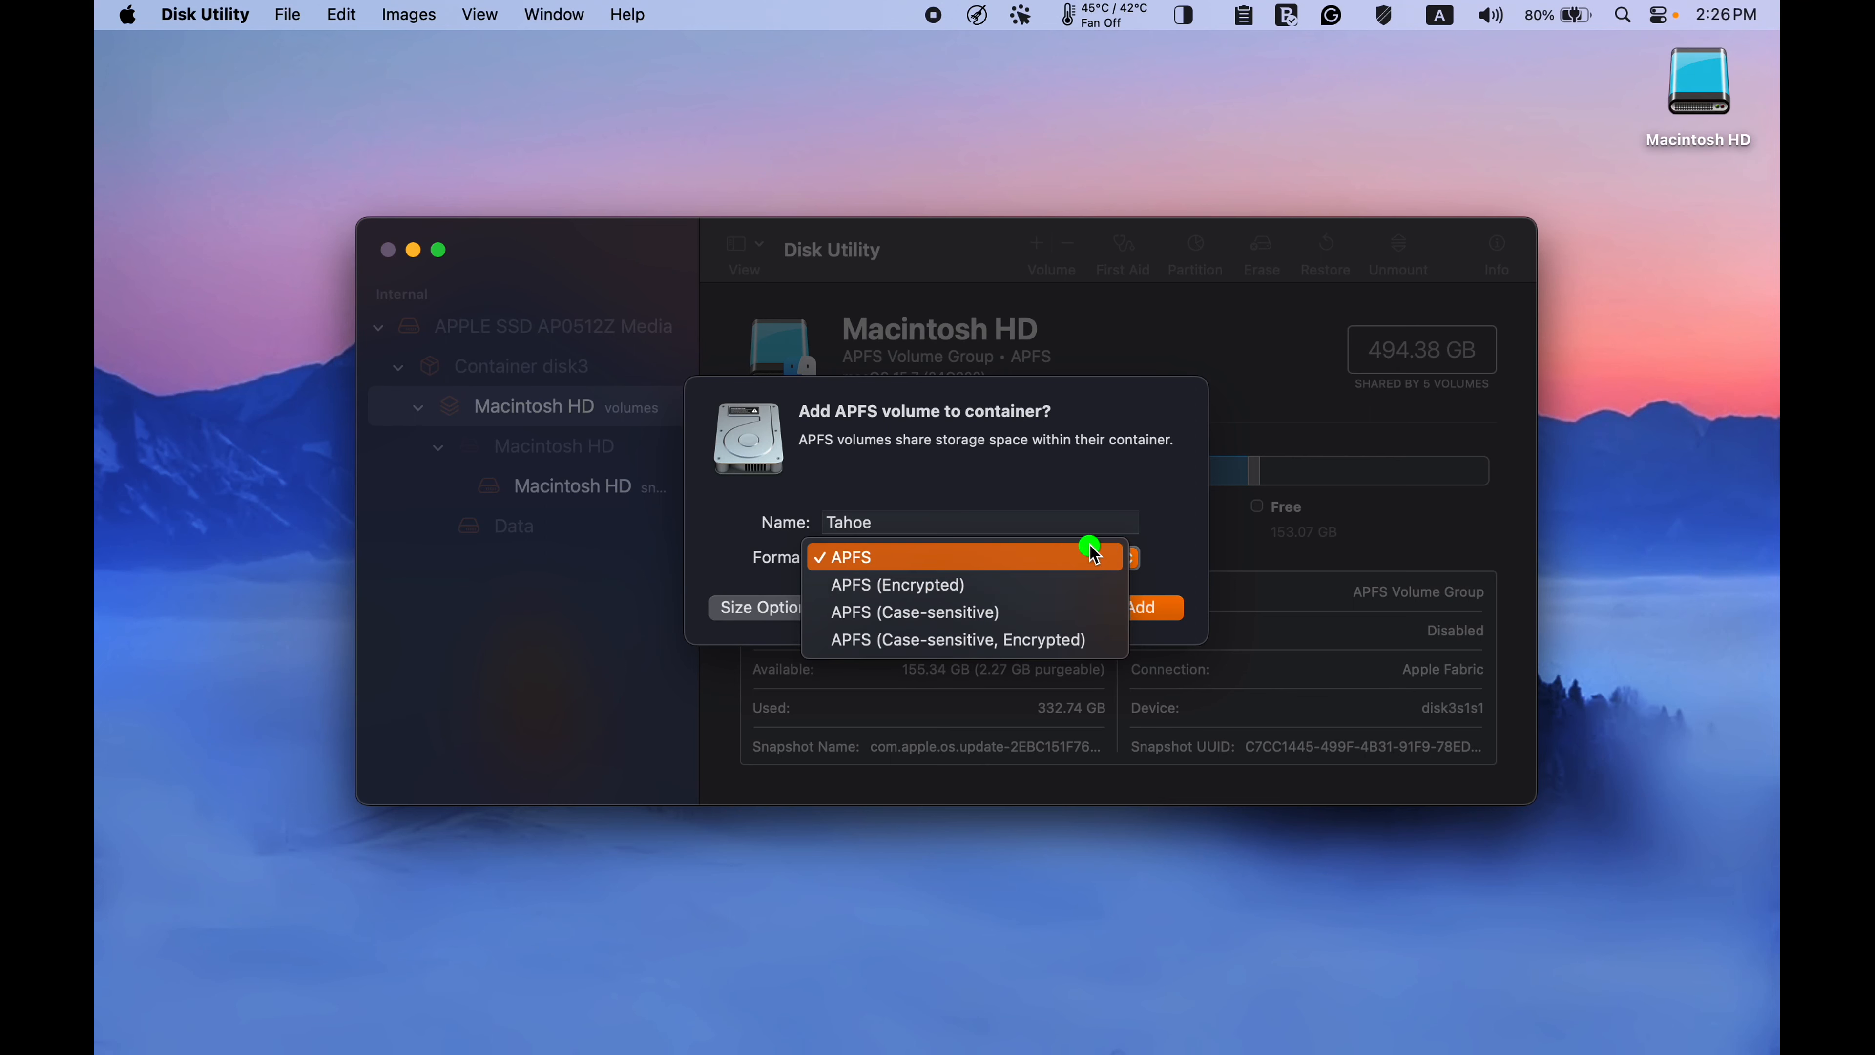
{"action": "left_click", "coordinate": [1146, 615]}
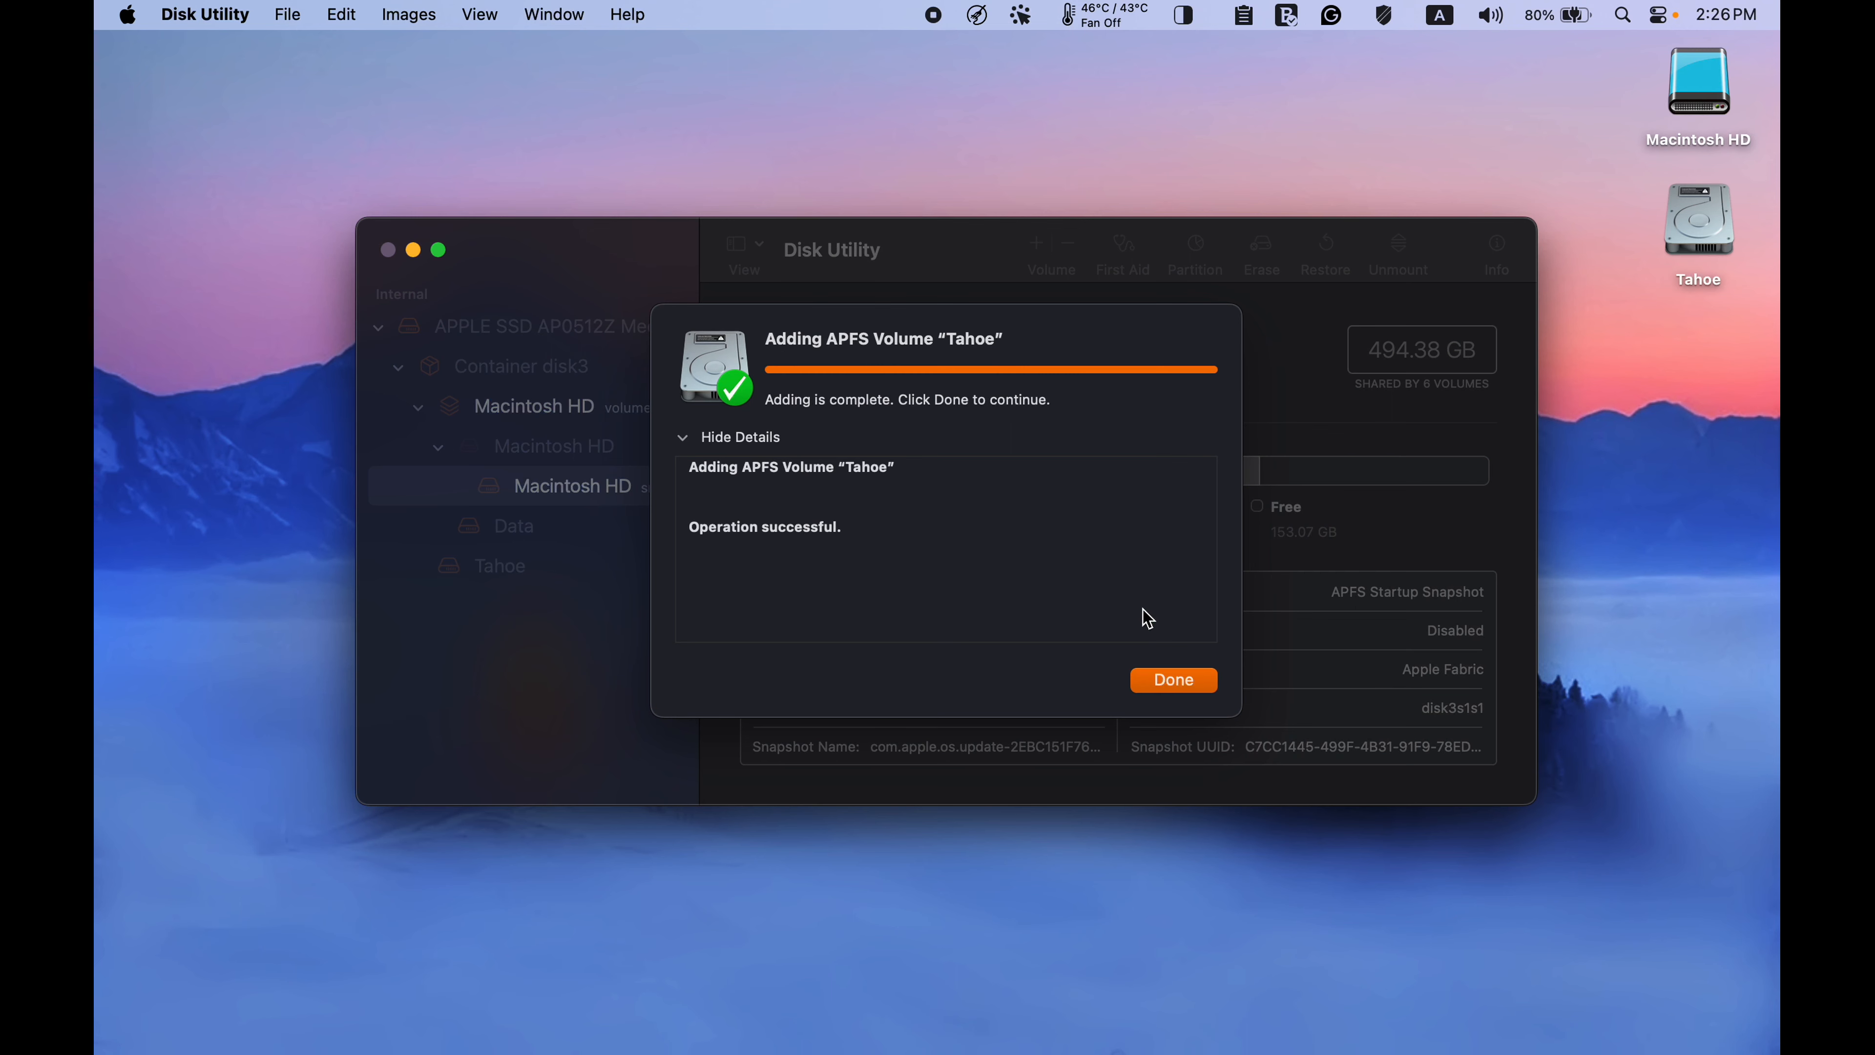
{"action": "left_click", "coordinate": [1154, 680]}
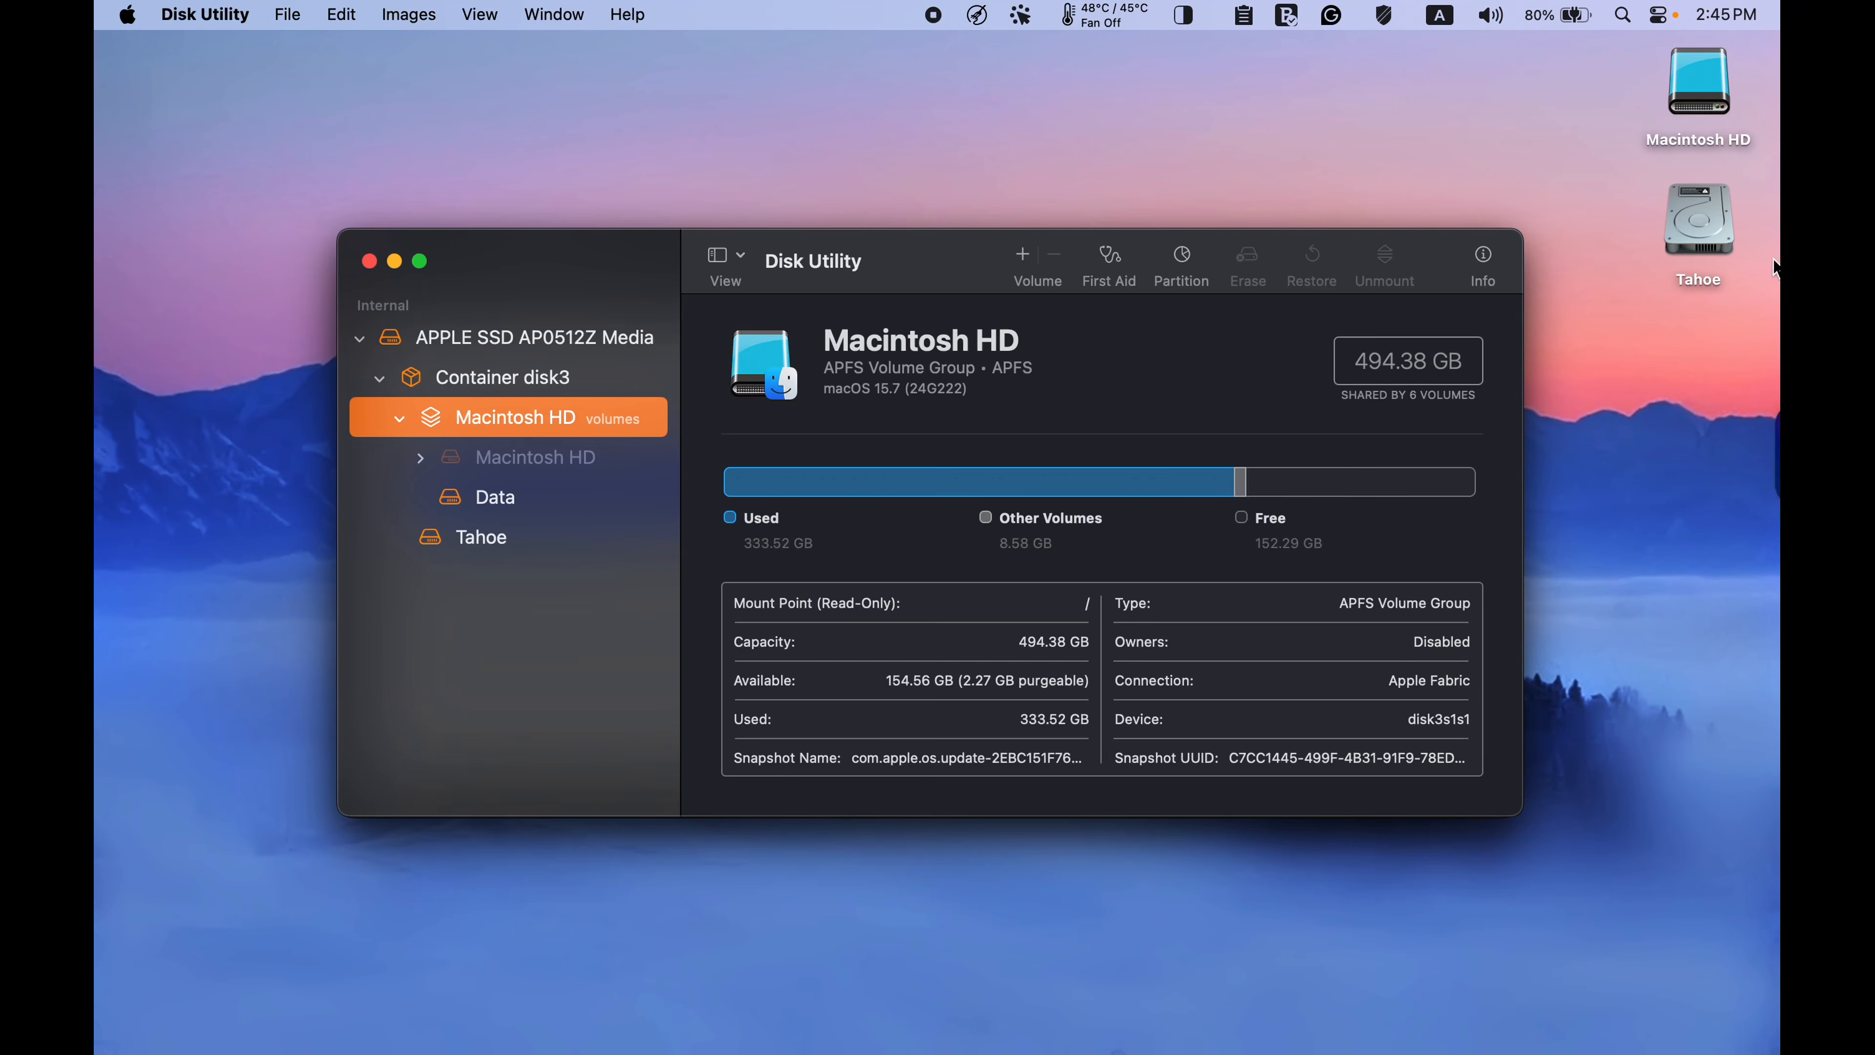
{"action": "left_click", "coordinate": [371, 264]}
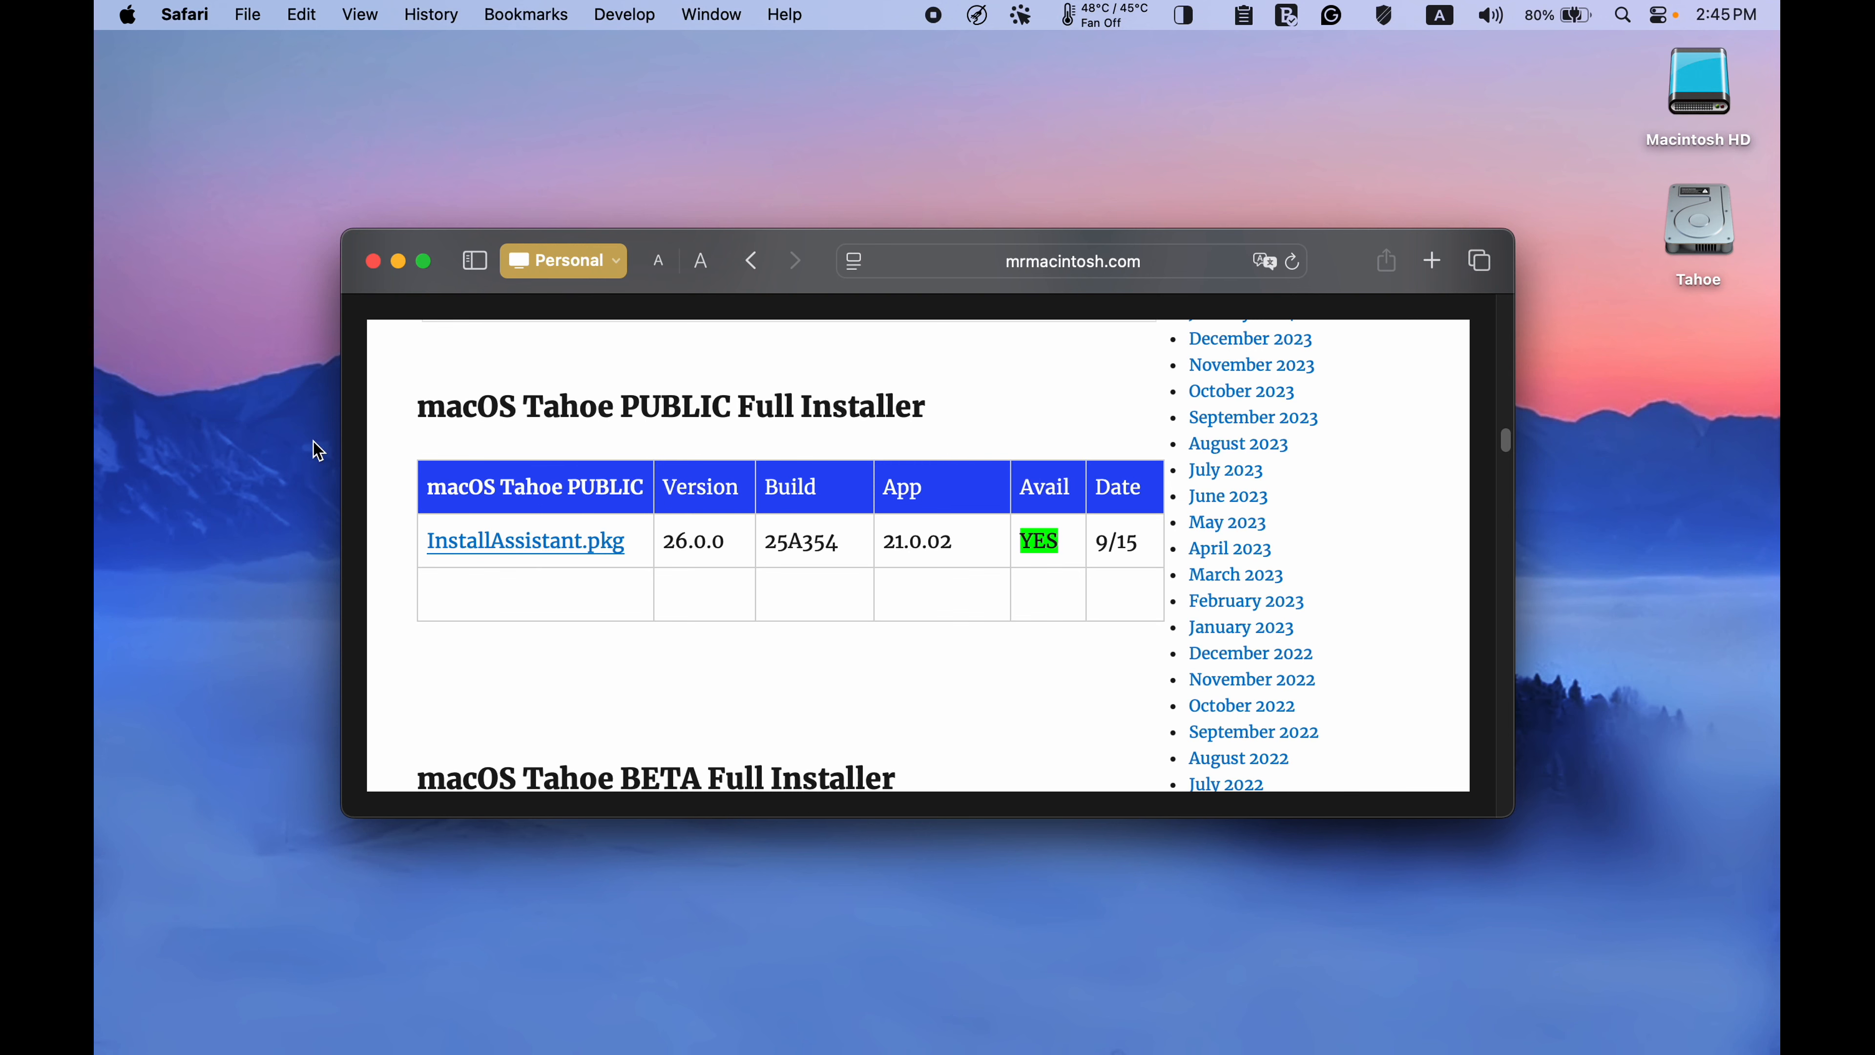
- Download the public macOS Tahoe 26.0.0 InstallAssistant.pkg from mrmacintosh.com in Safari and proceed past the package installer's introduction
{"action": "left_click", "coordinate": [530, 554]}
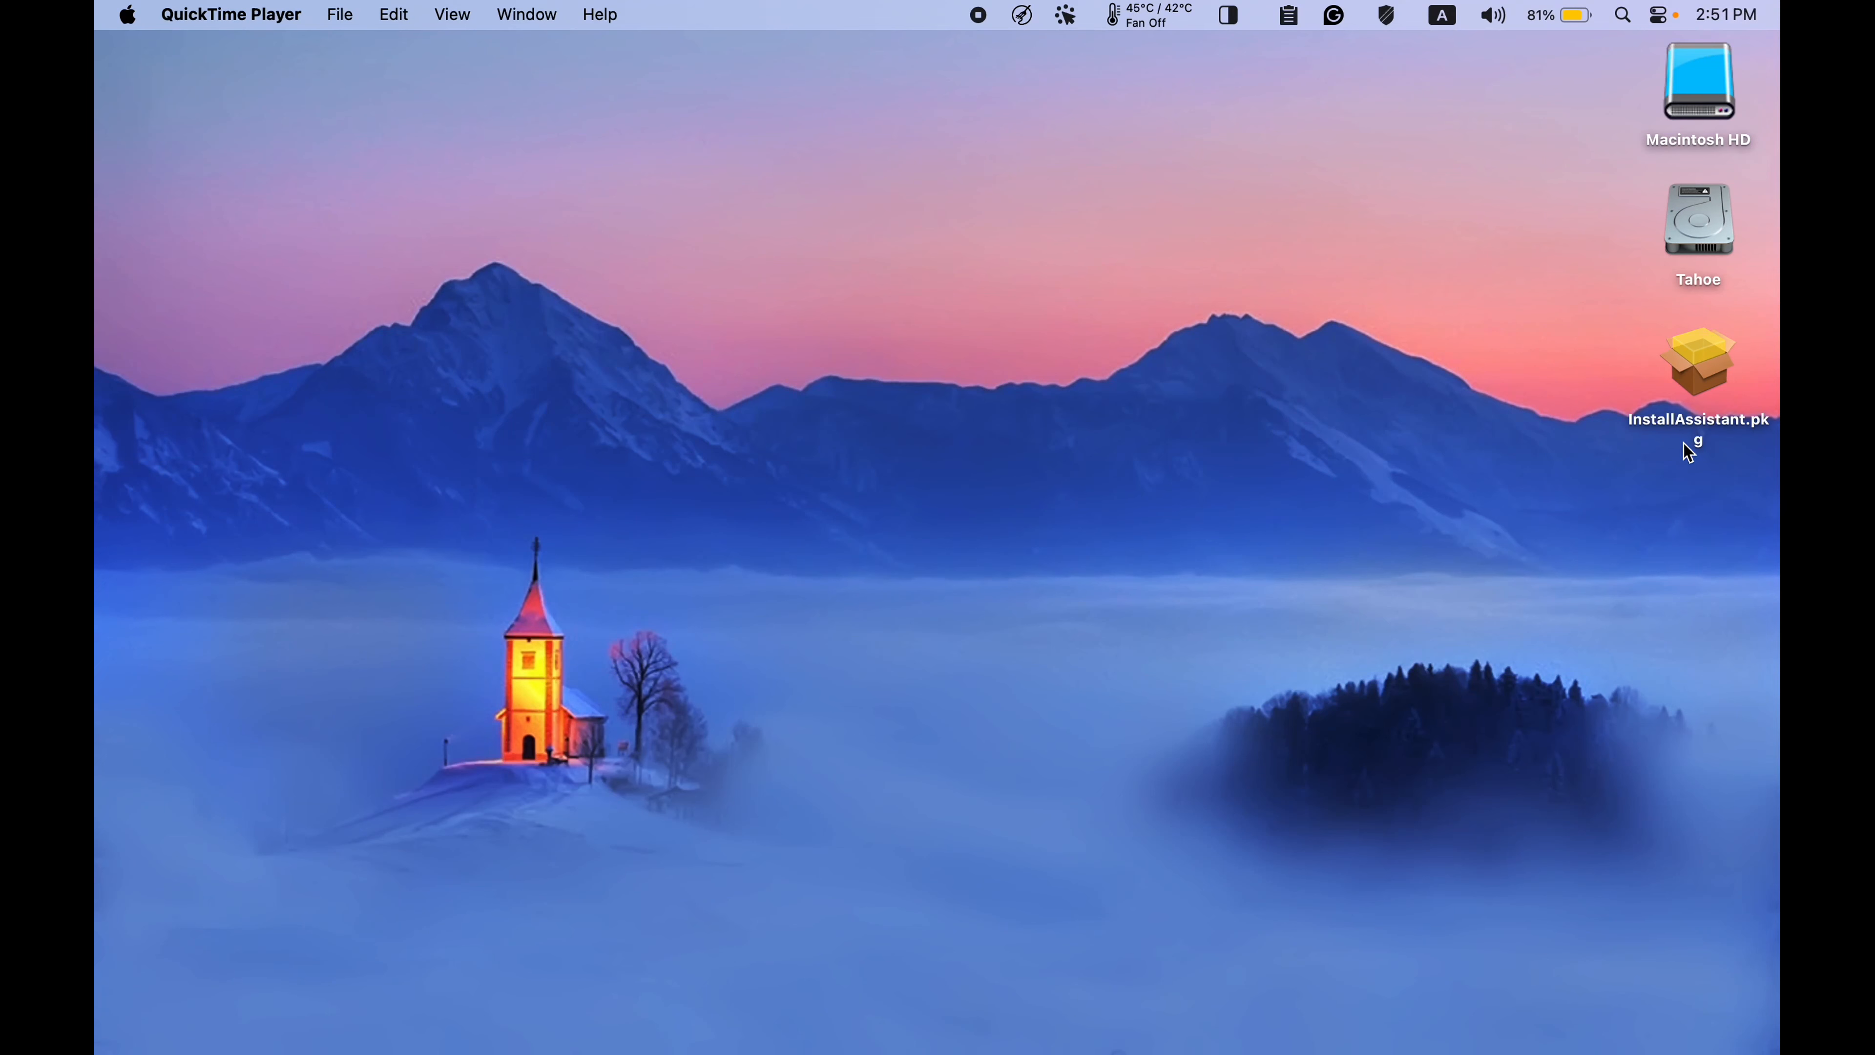
{"action": "double_click", "coordinate": [1701, 353]}
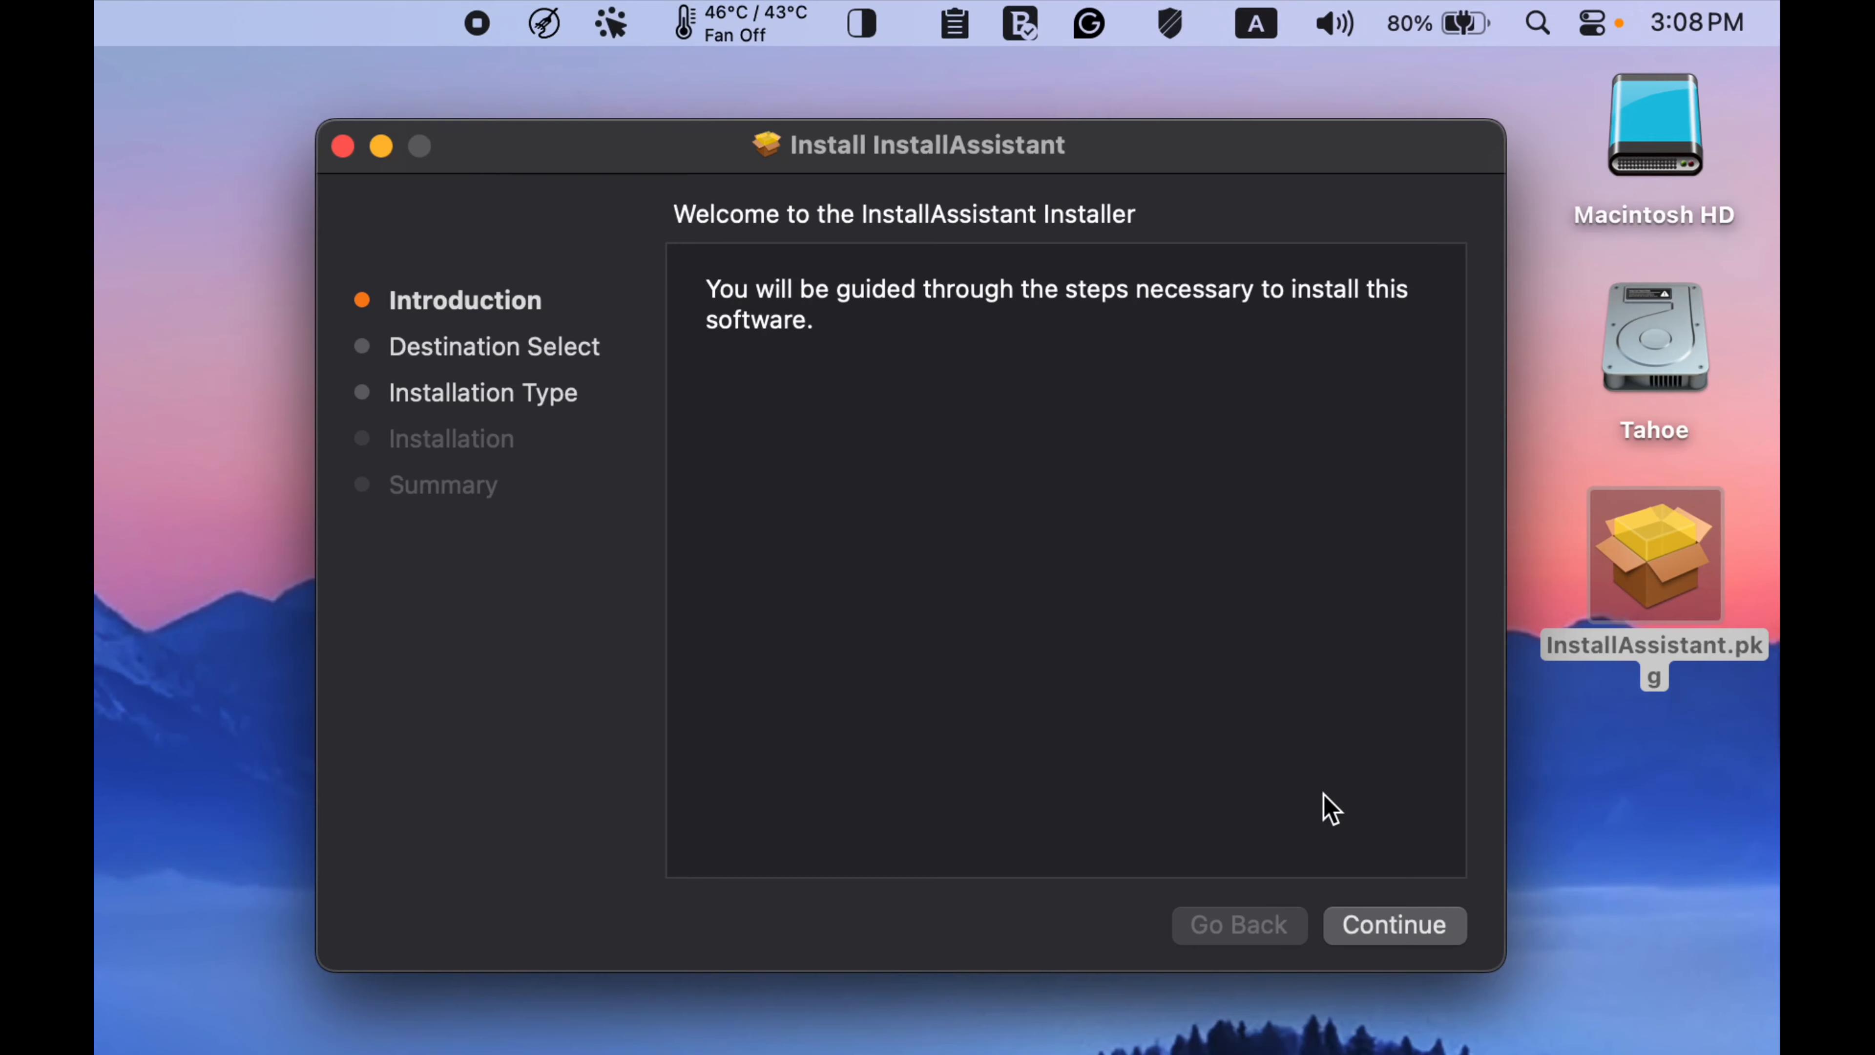
{"action": "left_click", "coordinate": [1410, 923]}
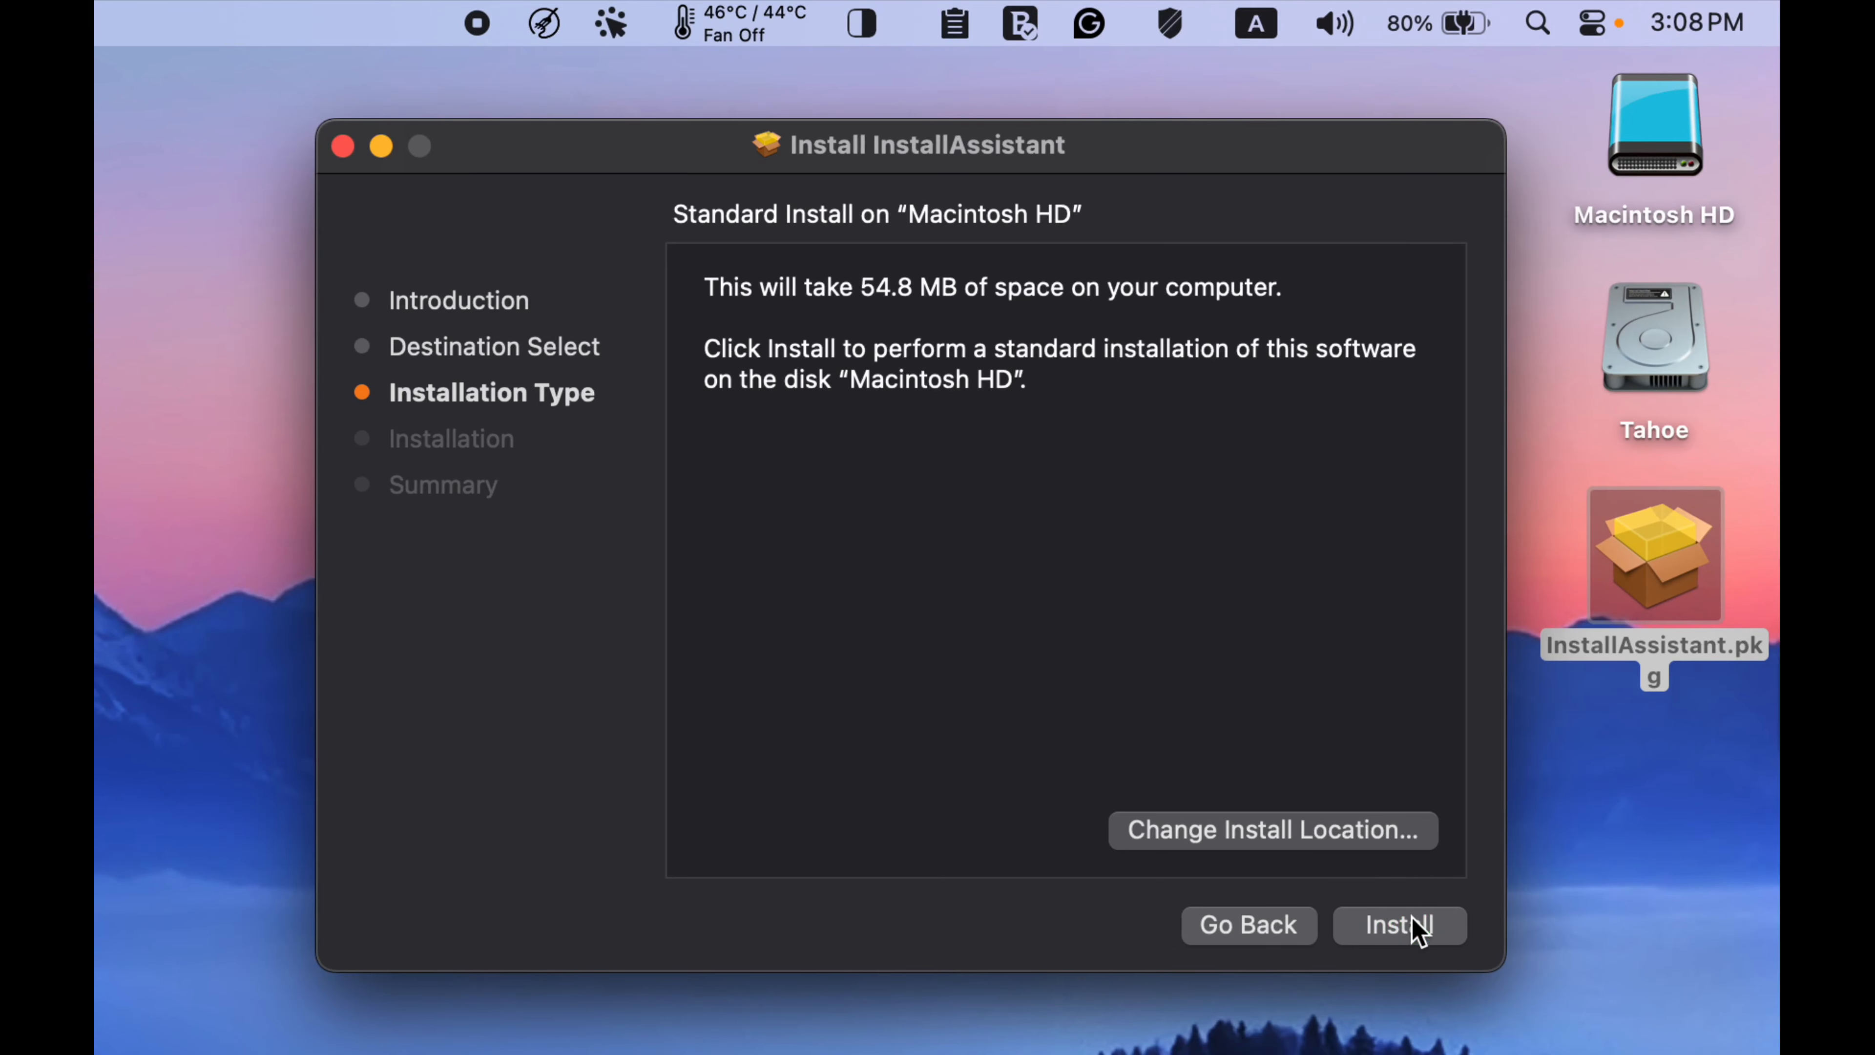
- Change the install location to the Tahoe disk and install InstallAssistant there, authorizing it with the account password
{"action": "left_click", "coordinate": [1317, 829]}
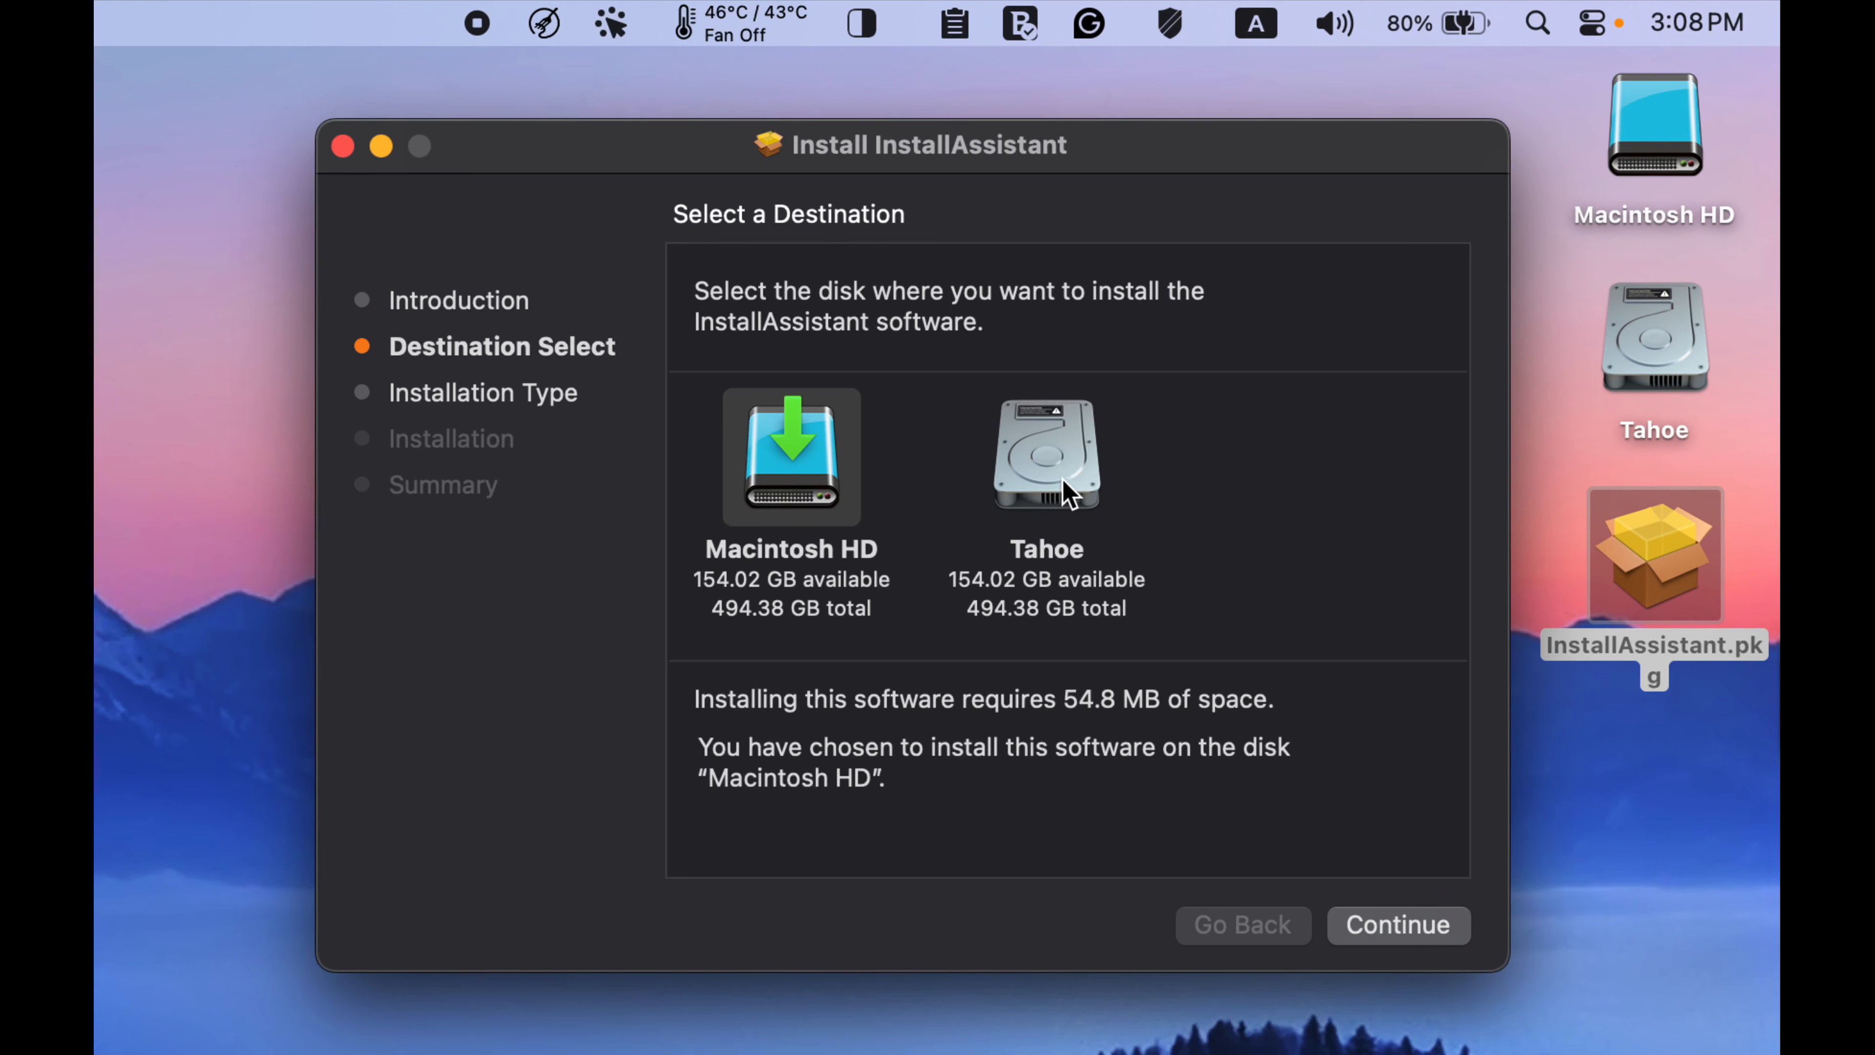
{"action": "left_click", "coordinate": [1070, 493]}
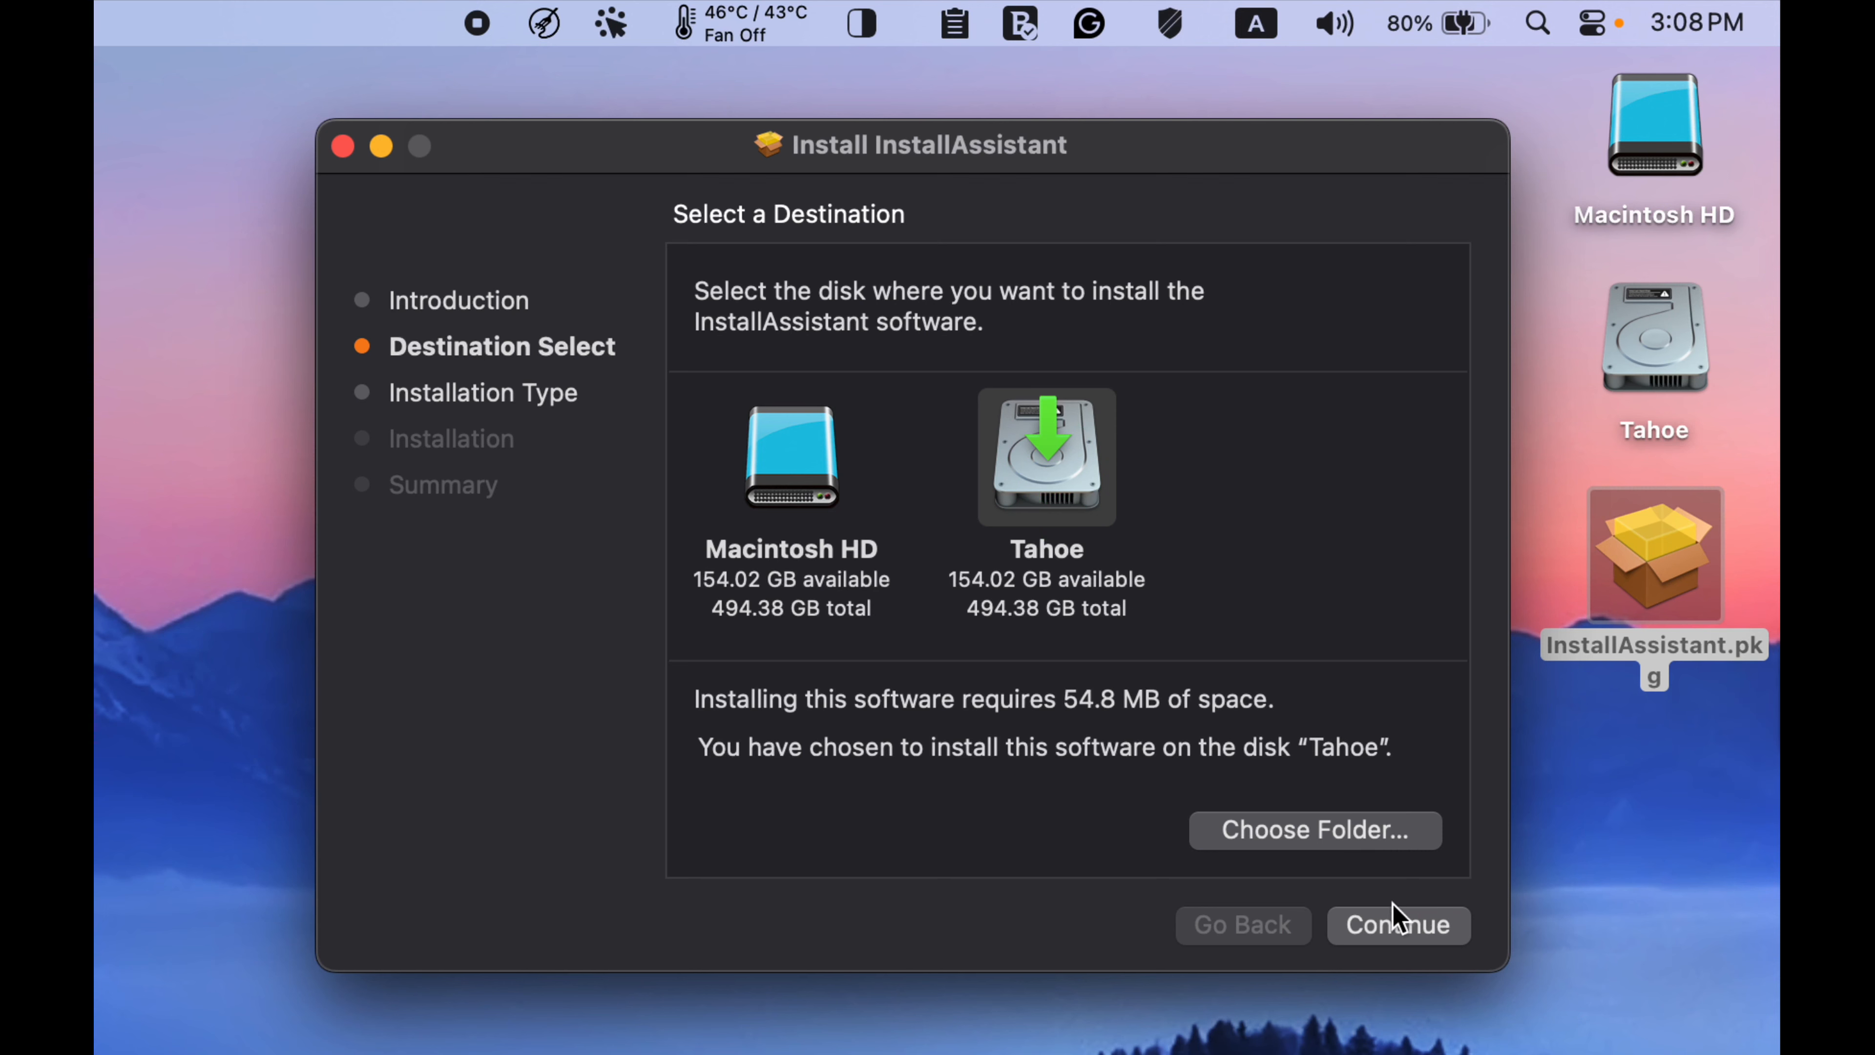
{"action": "left_click", "coordinate": [1395, 935]}
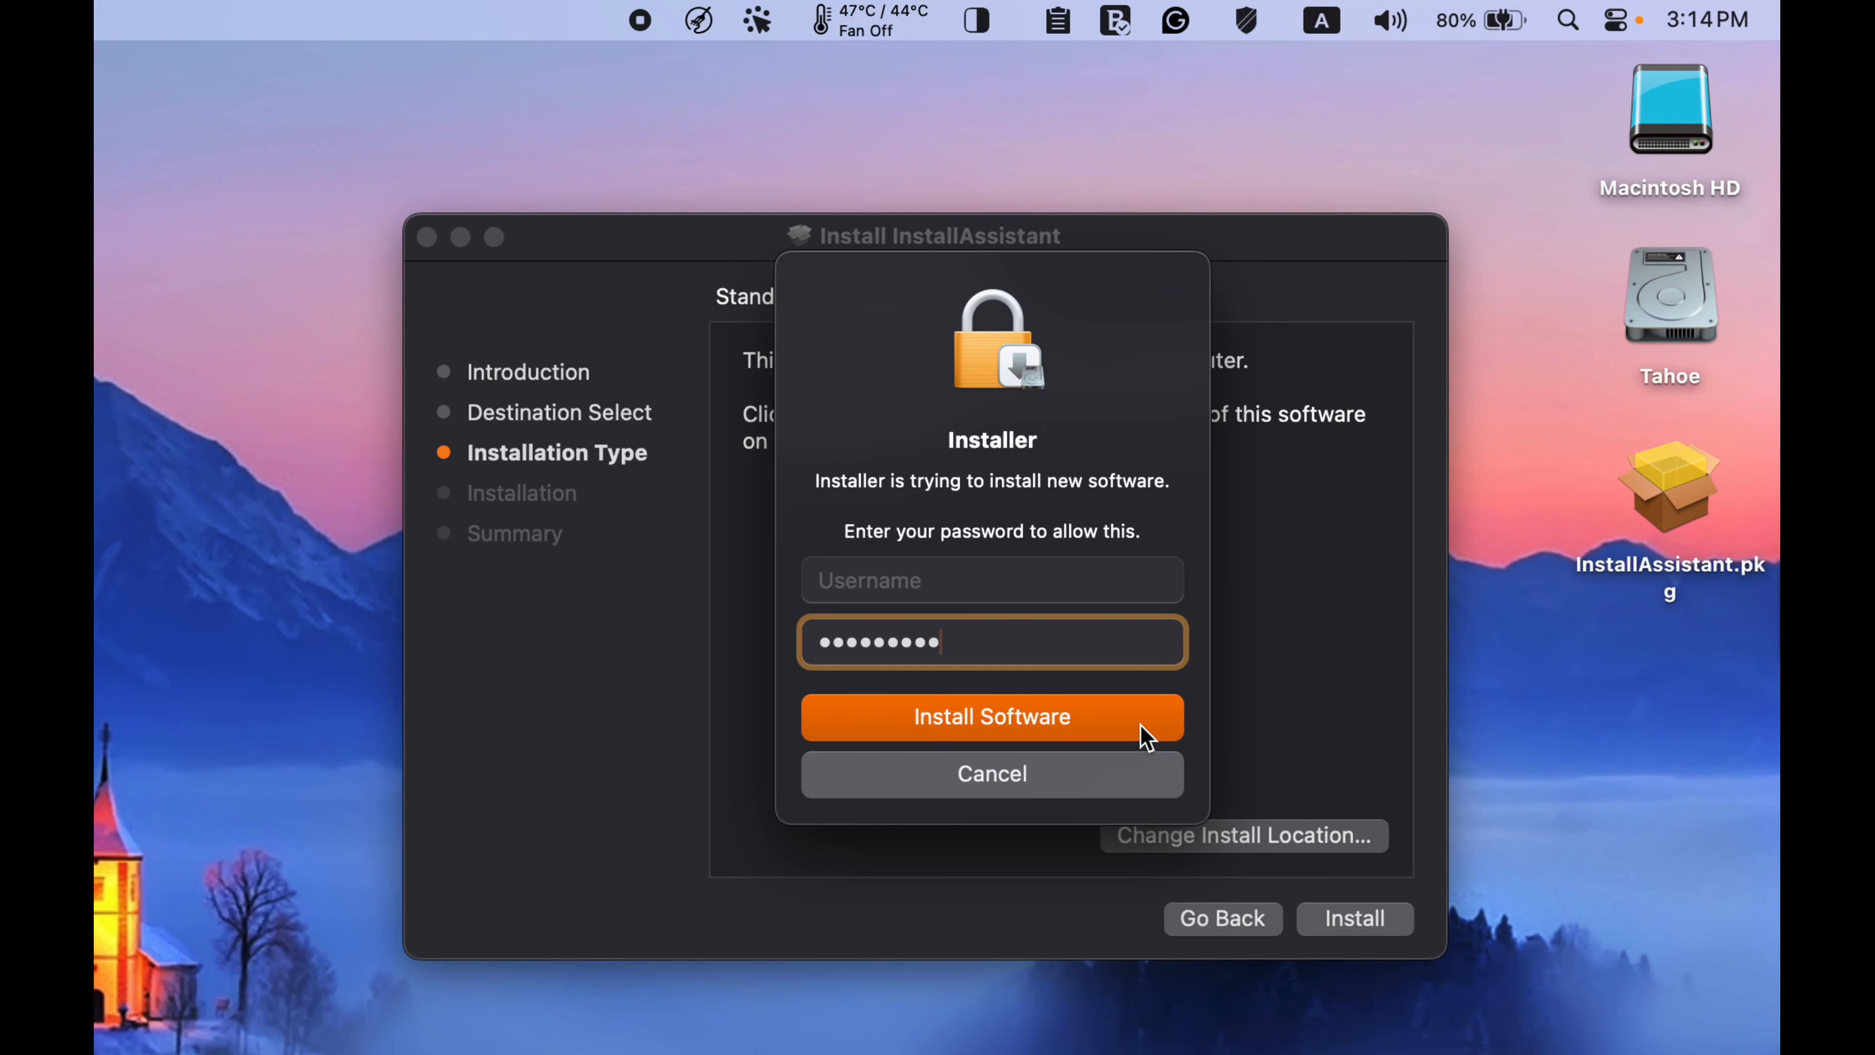
{"action": "left_click", "coordinate": [1146, 738]}
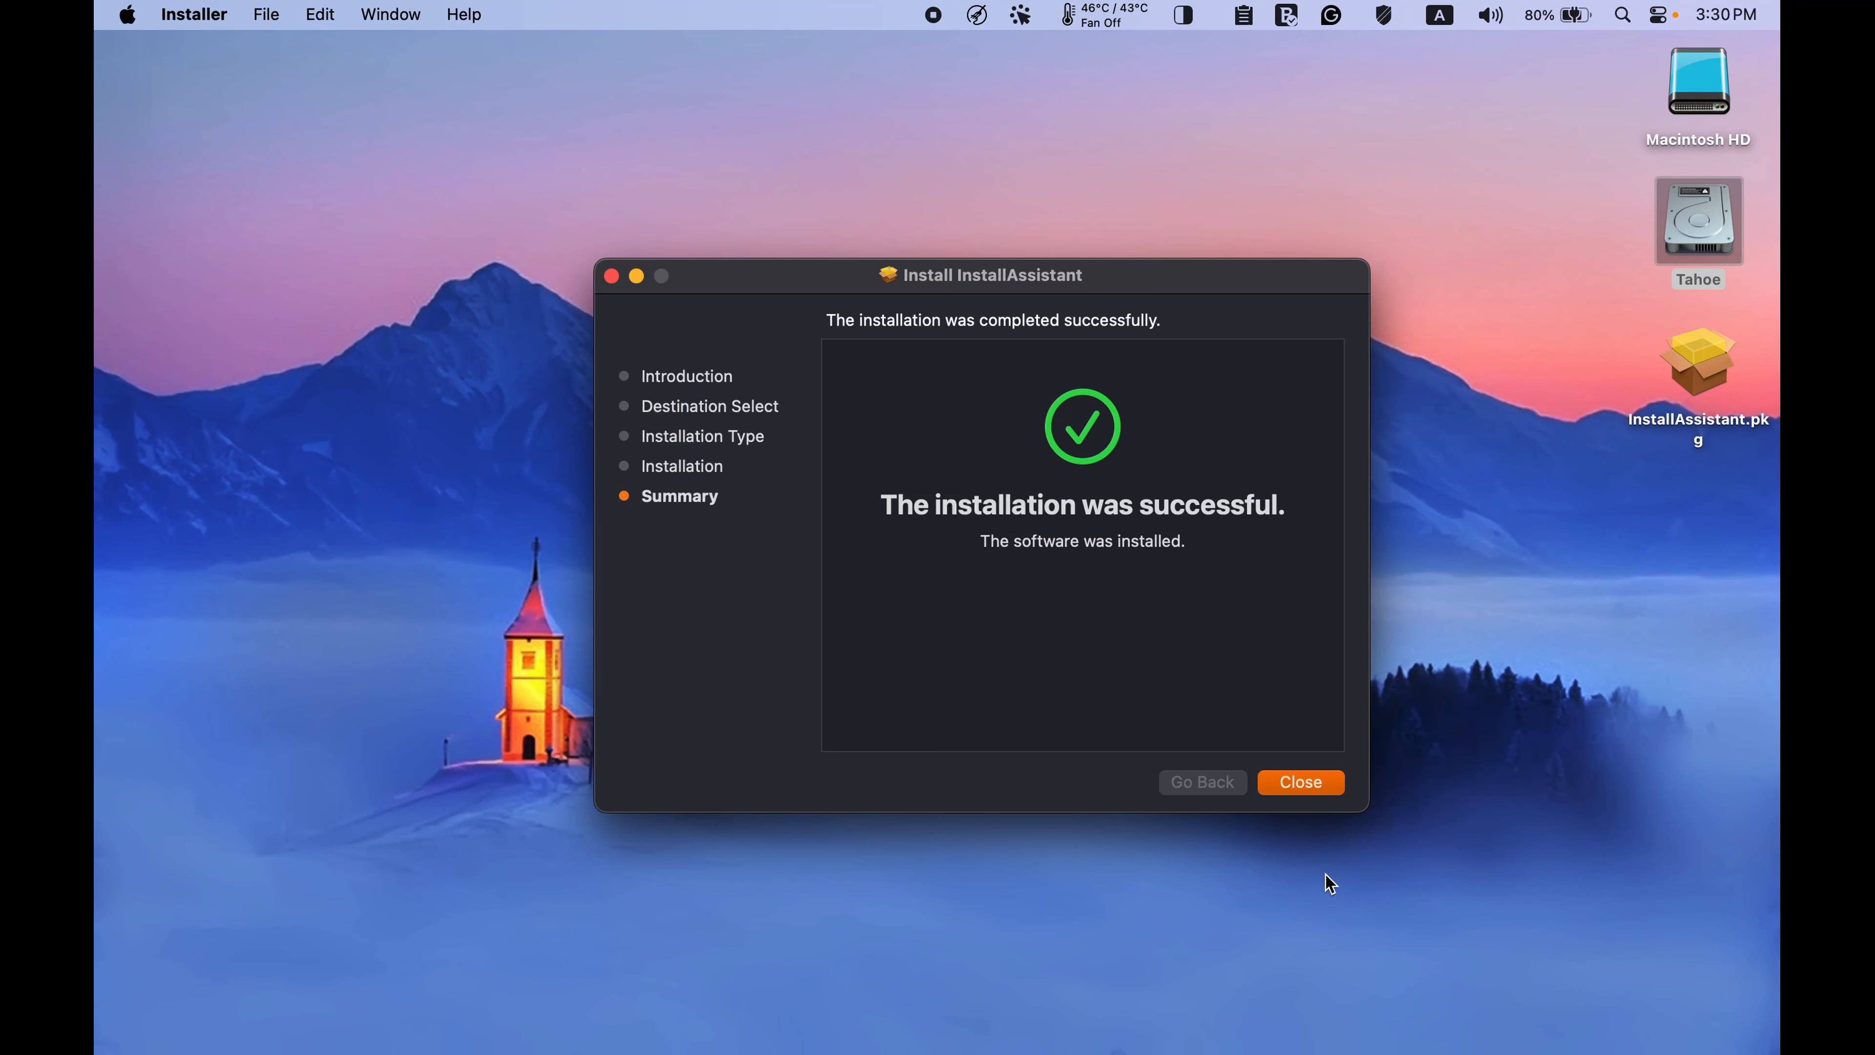
{"action": "left_click", "coordinate": [1301, 784]}
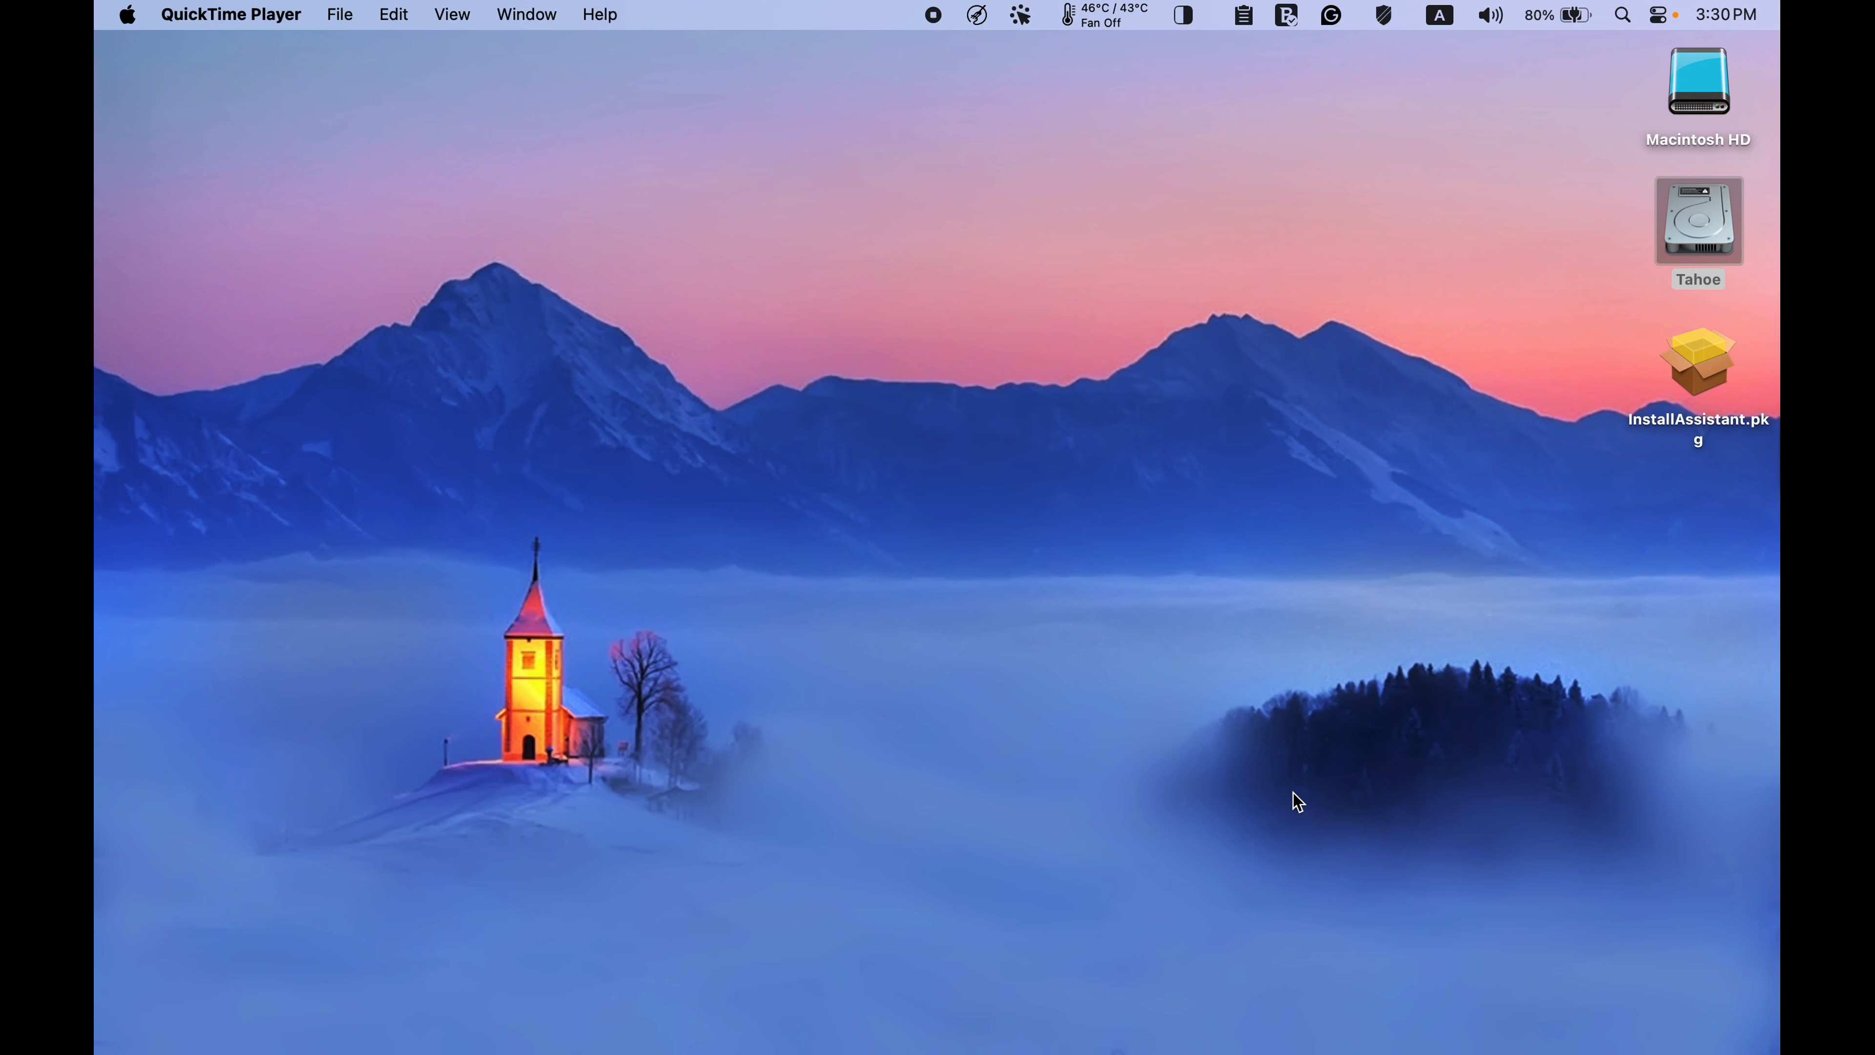
- Launch the macOS Tahoe installer from the Applications folder on the Tahoe volume and begin its setup
{"action": "double_click", "coordinate": [1709, 245]}
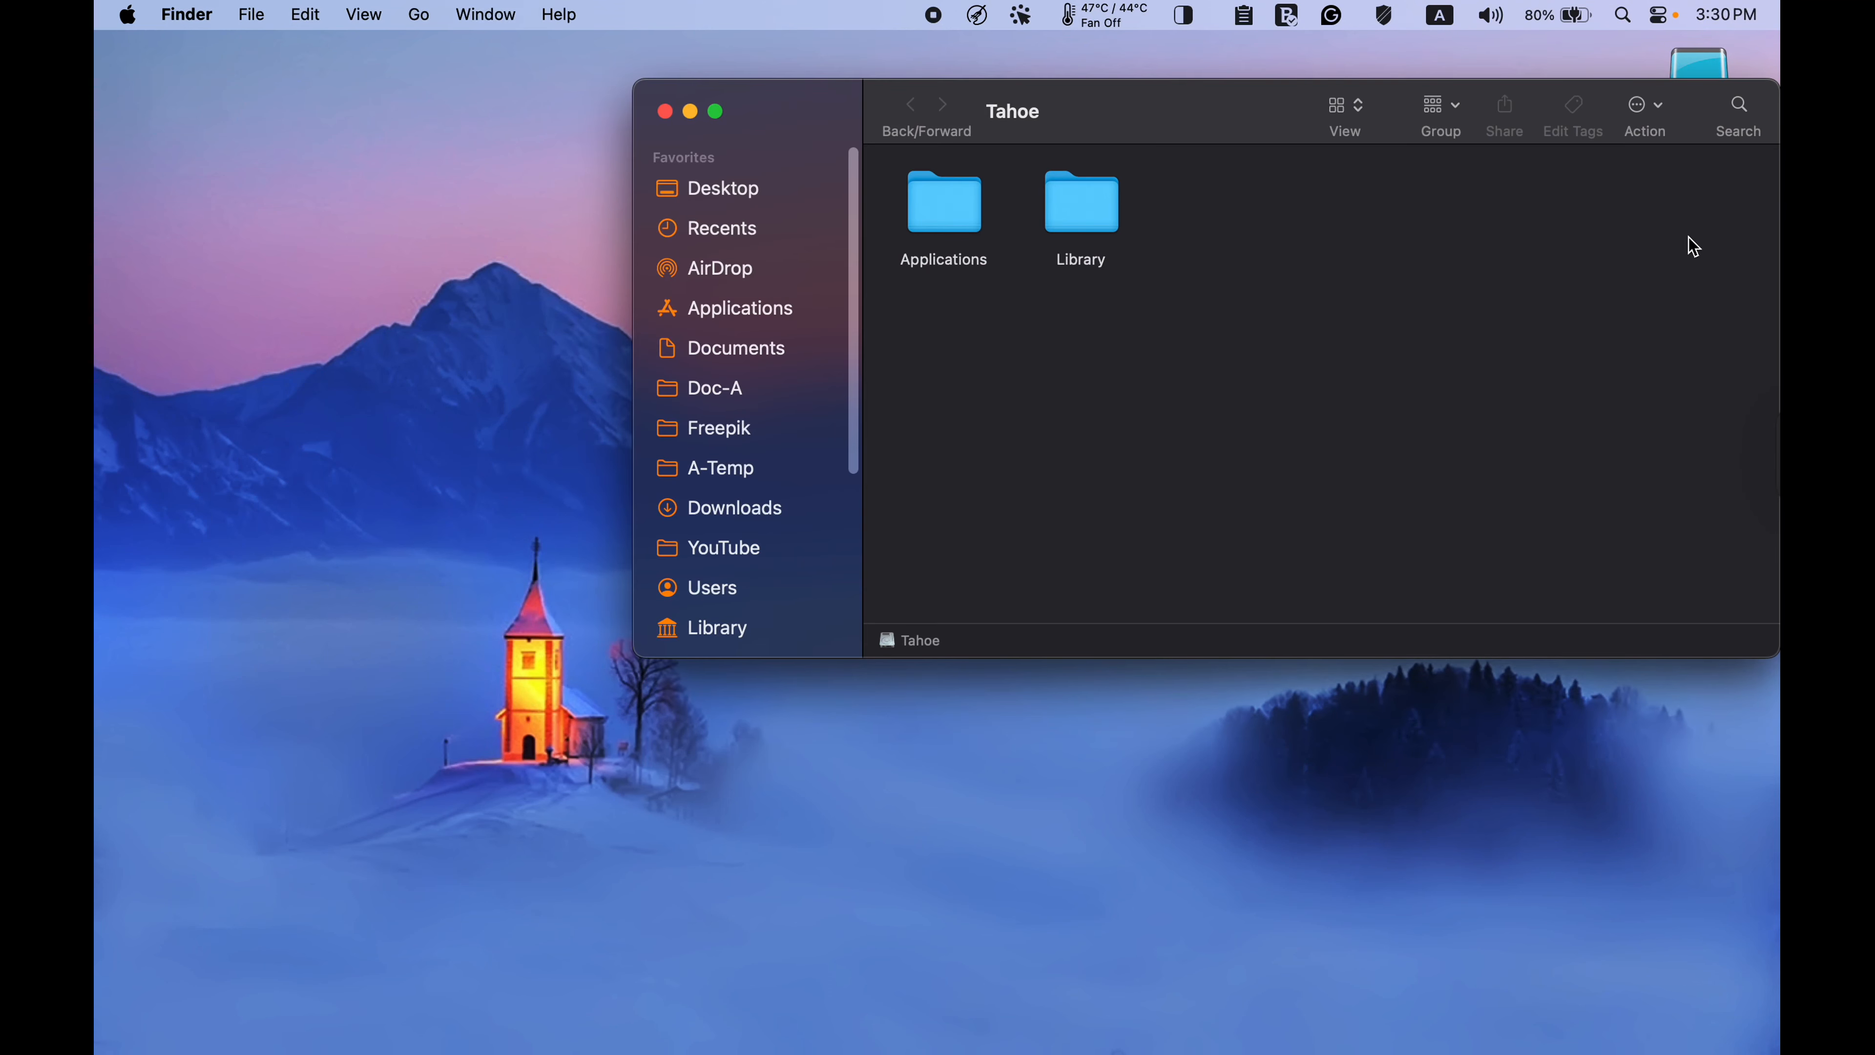
{"action": "double_click", "coordinate": [945, 210]}
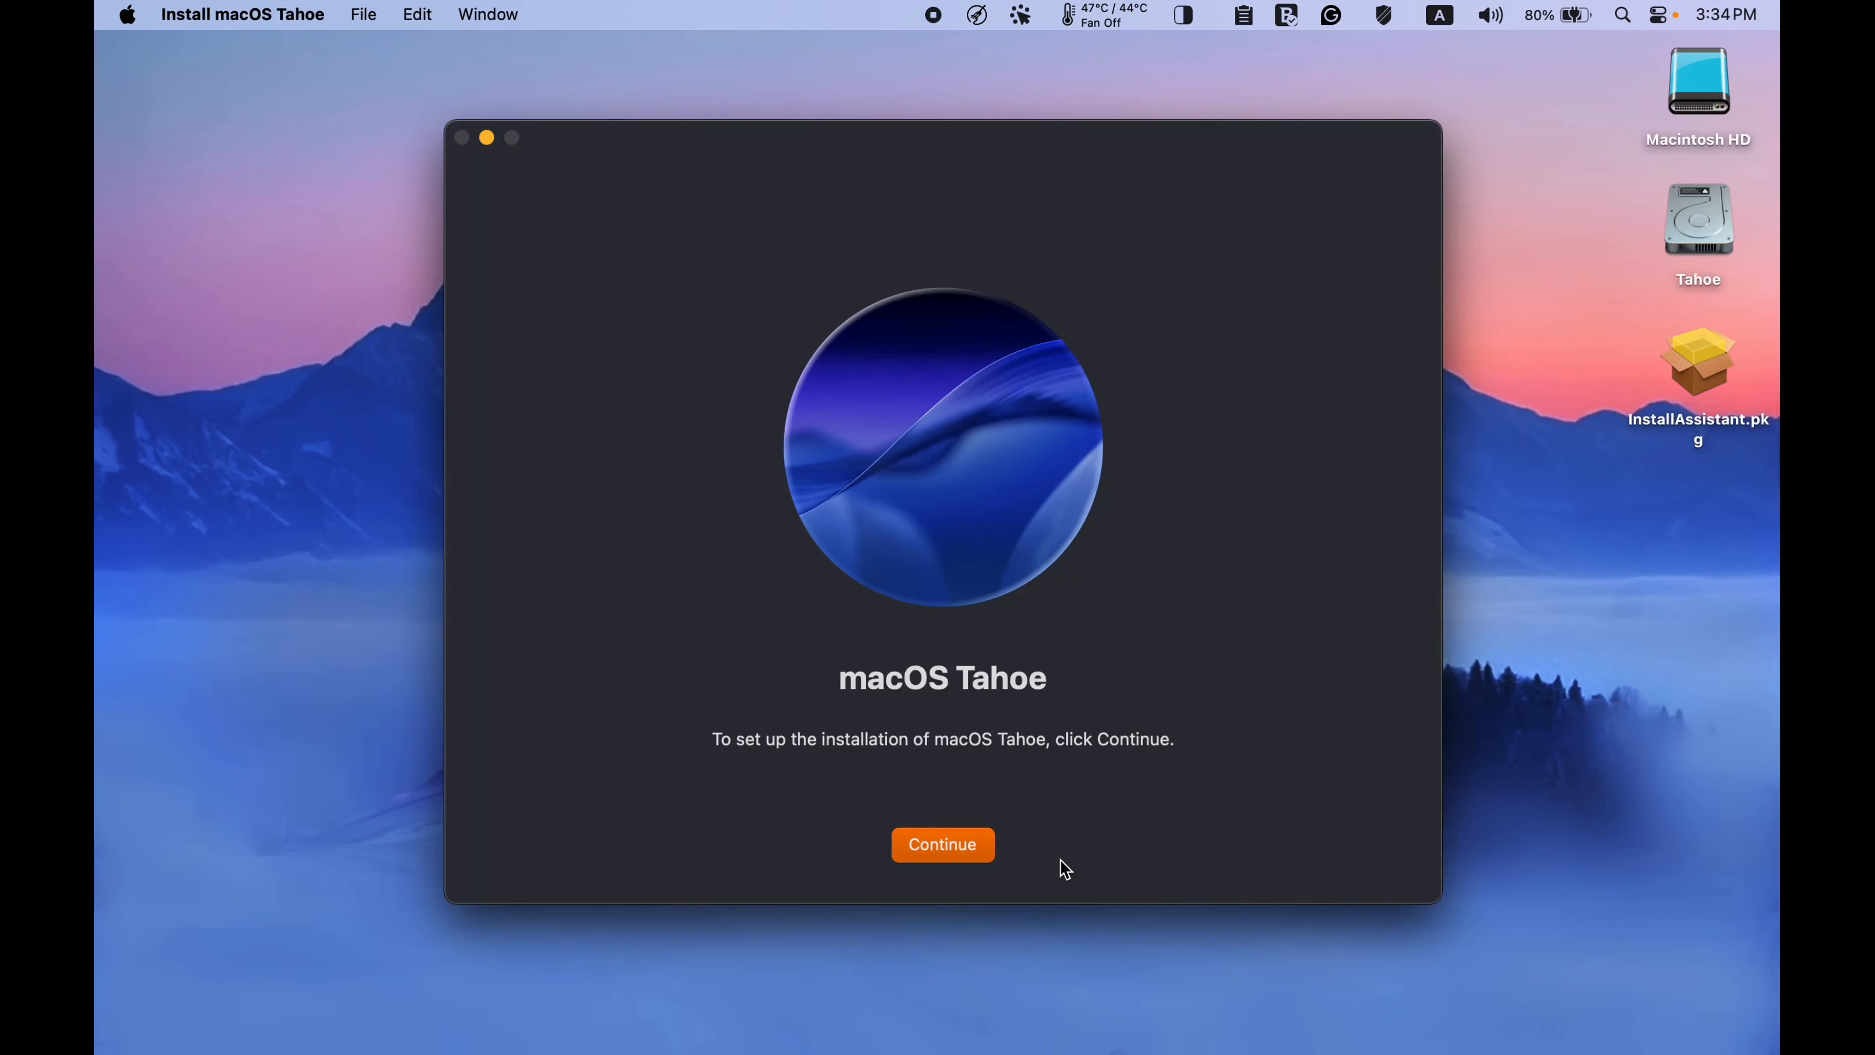
{"action": "left_click", "coordinate": [972, 855]}
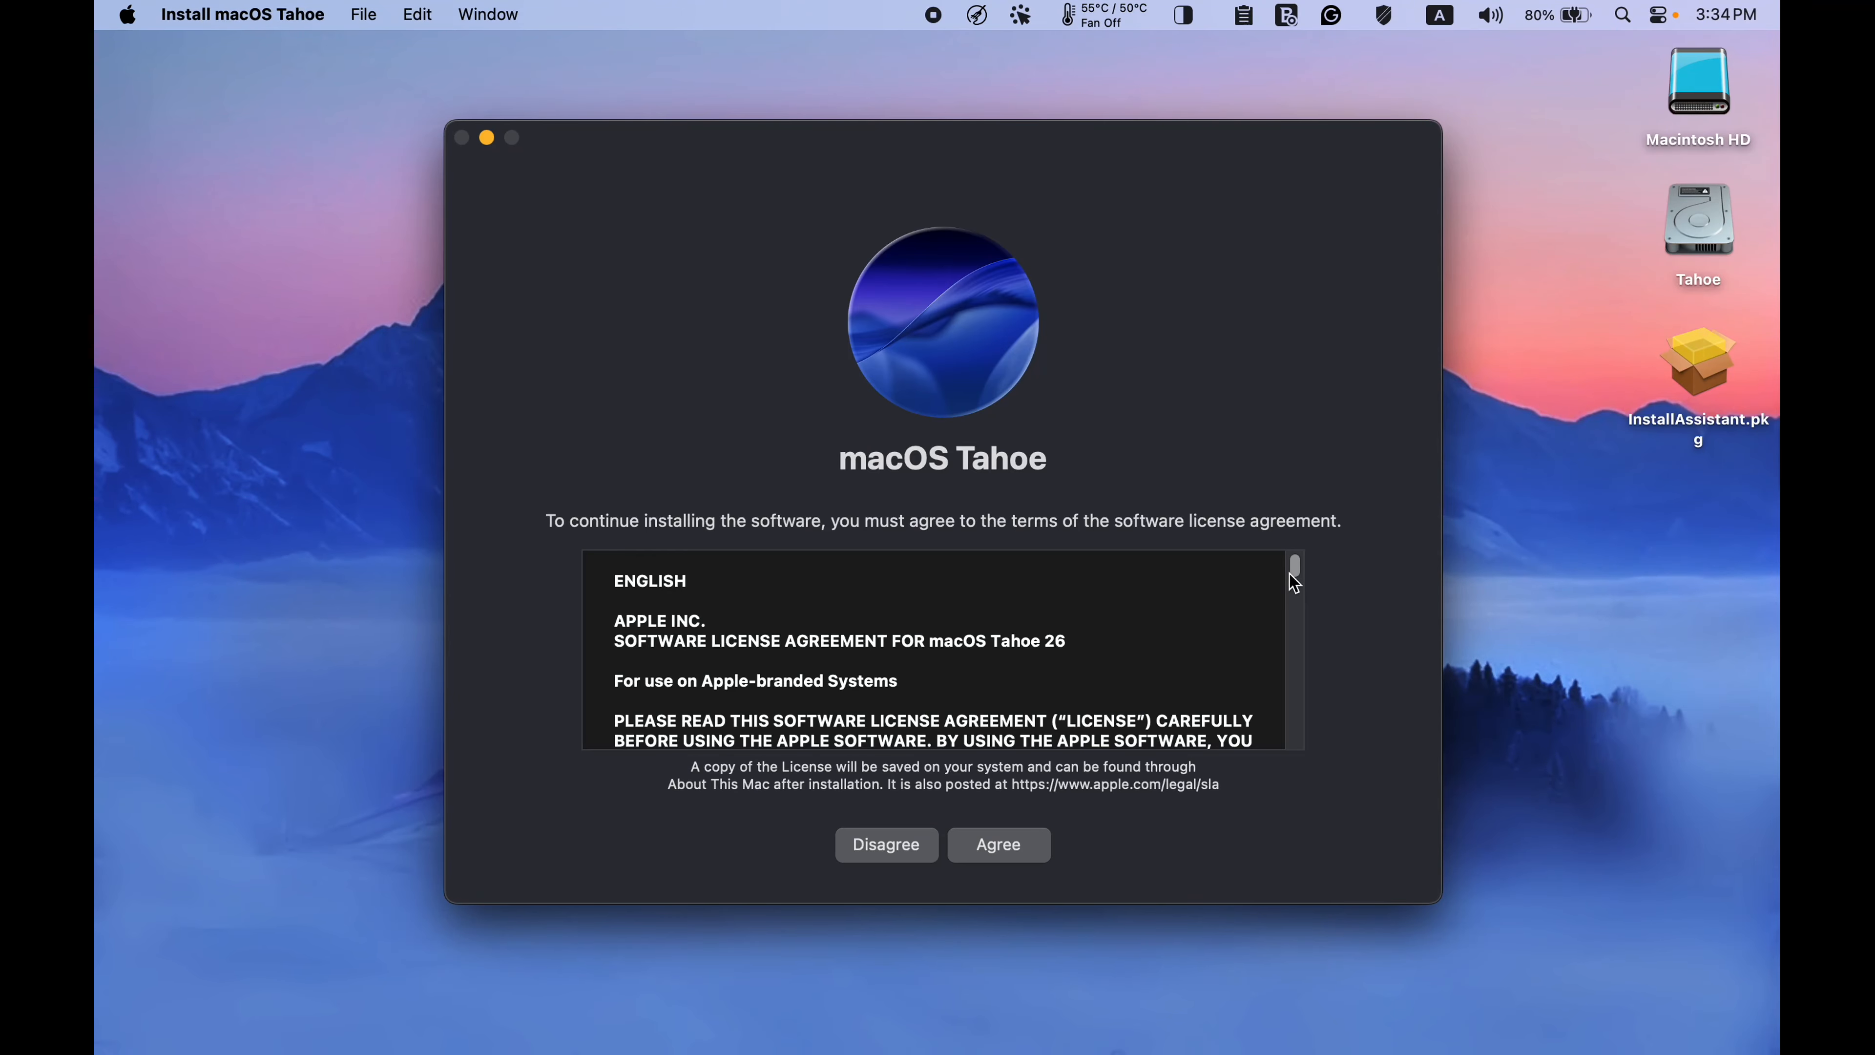
- Go through the macOS Tahoe software license agreement to its end and accept its terms
{"action": "left_click_drag", "start_coordinate": [1295, 584], "coordinate": [1295, 734]}
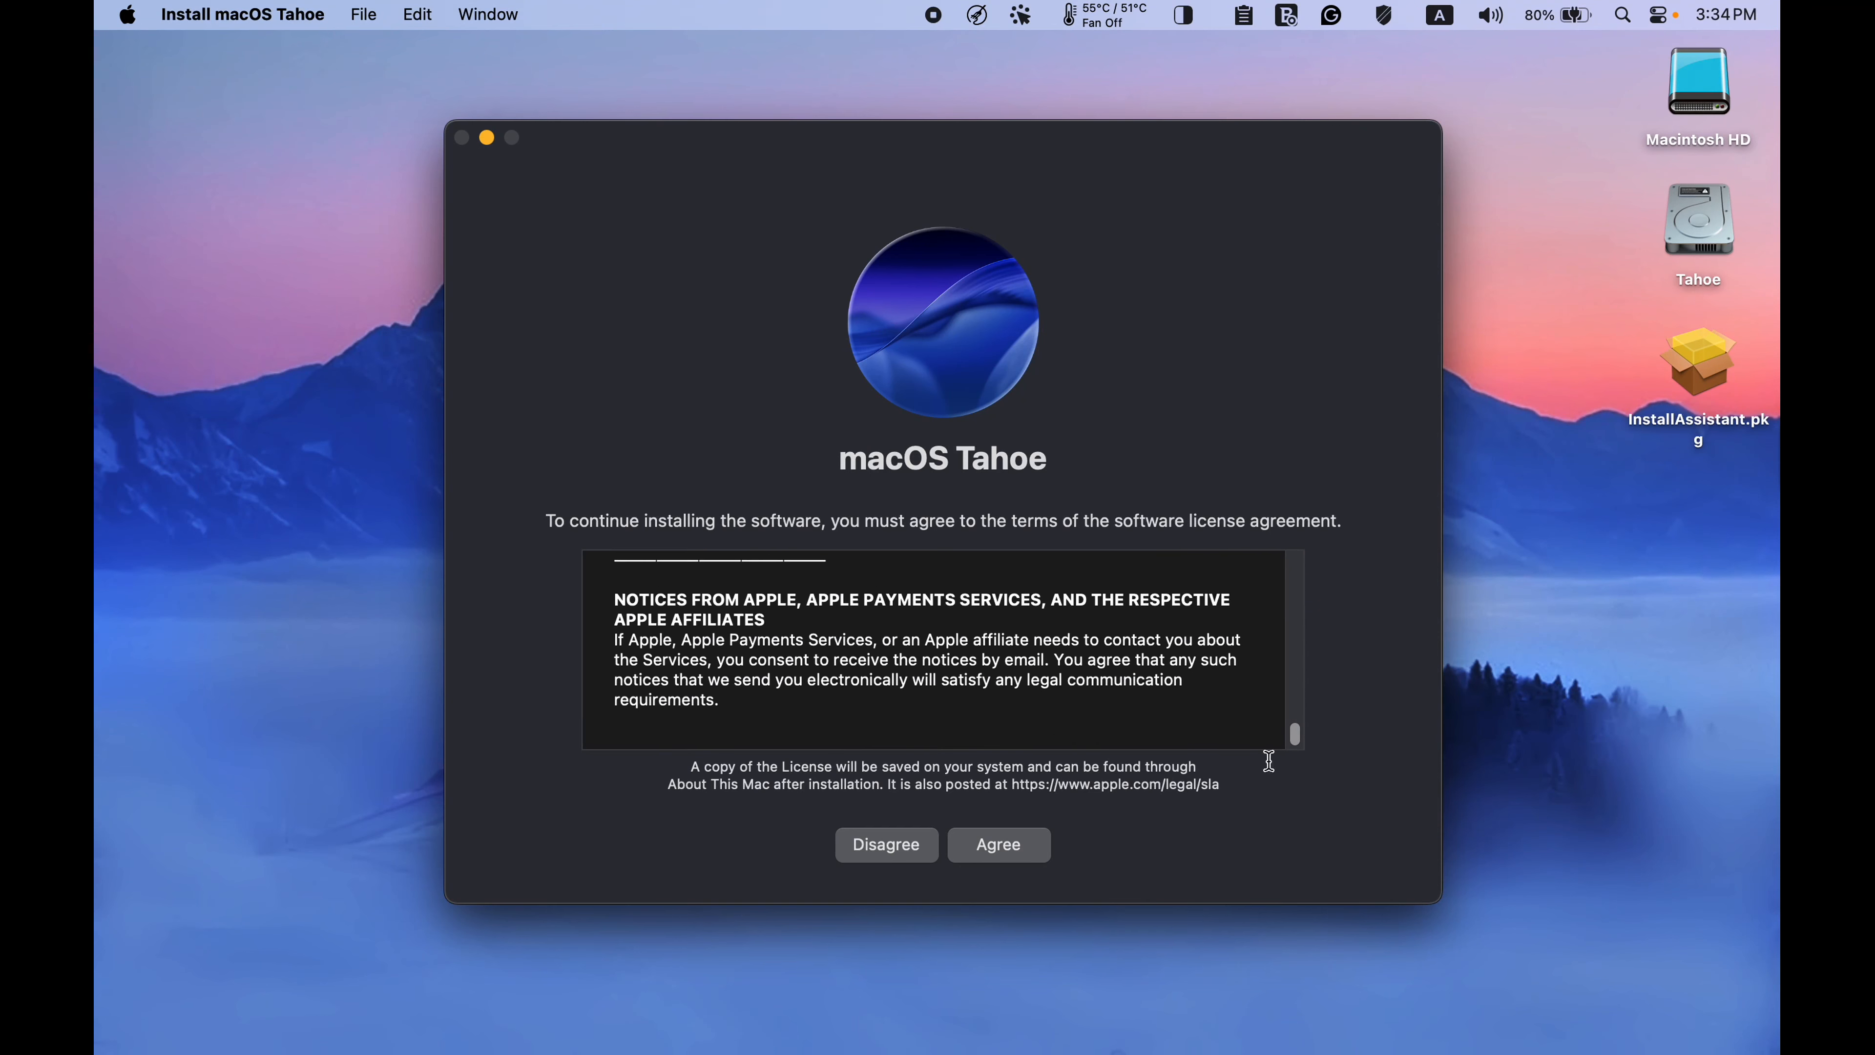
{"action": "left_click", "coordinate": [1013, 857]}
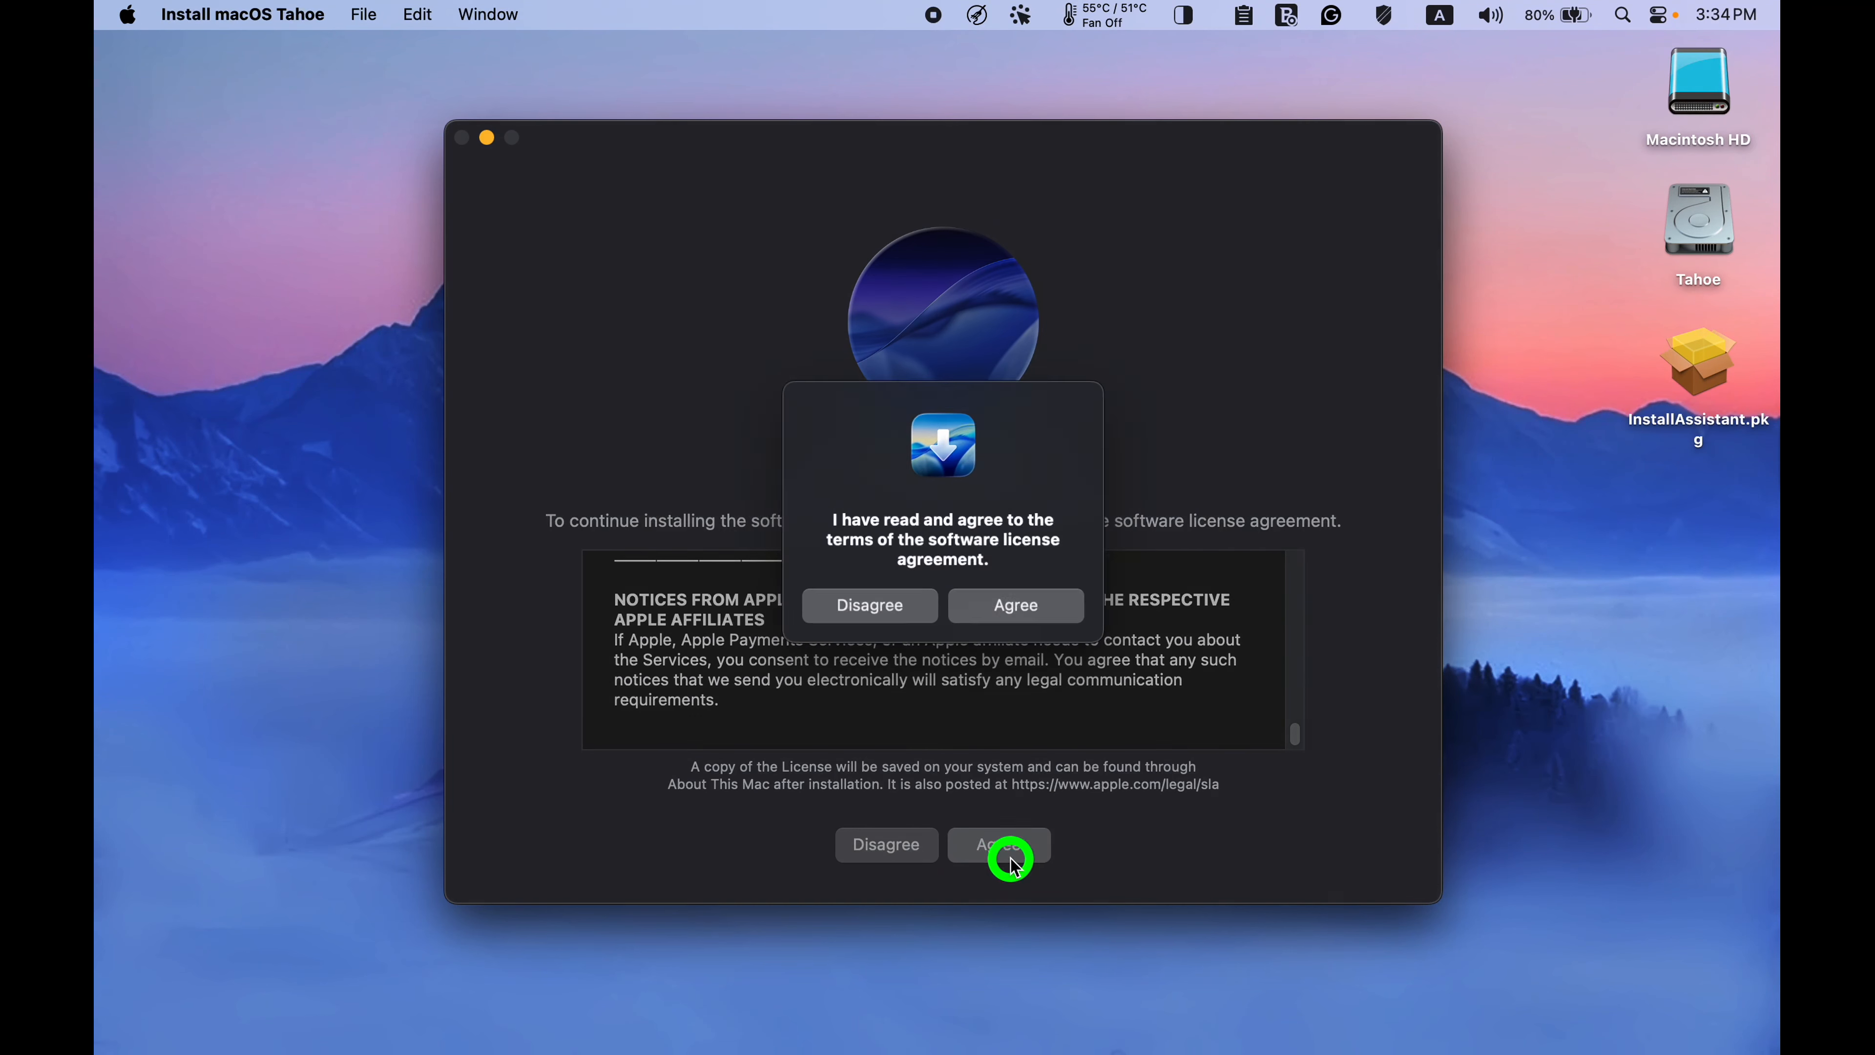
{"action": "left_click", "coordinate": [1037, 619]}
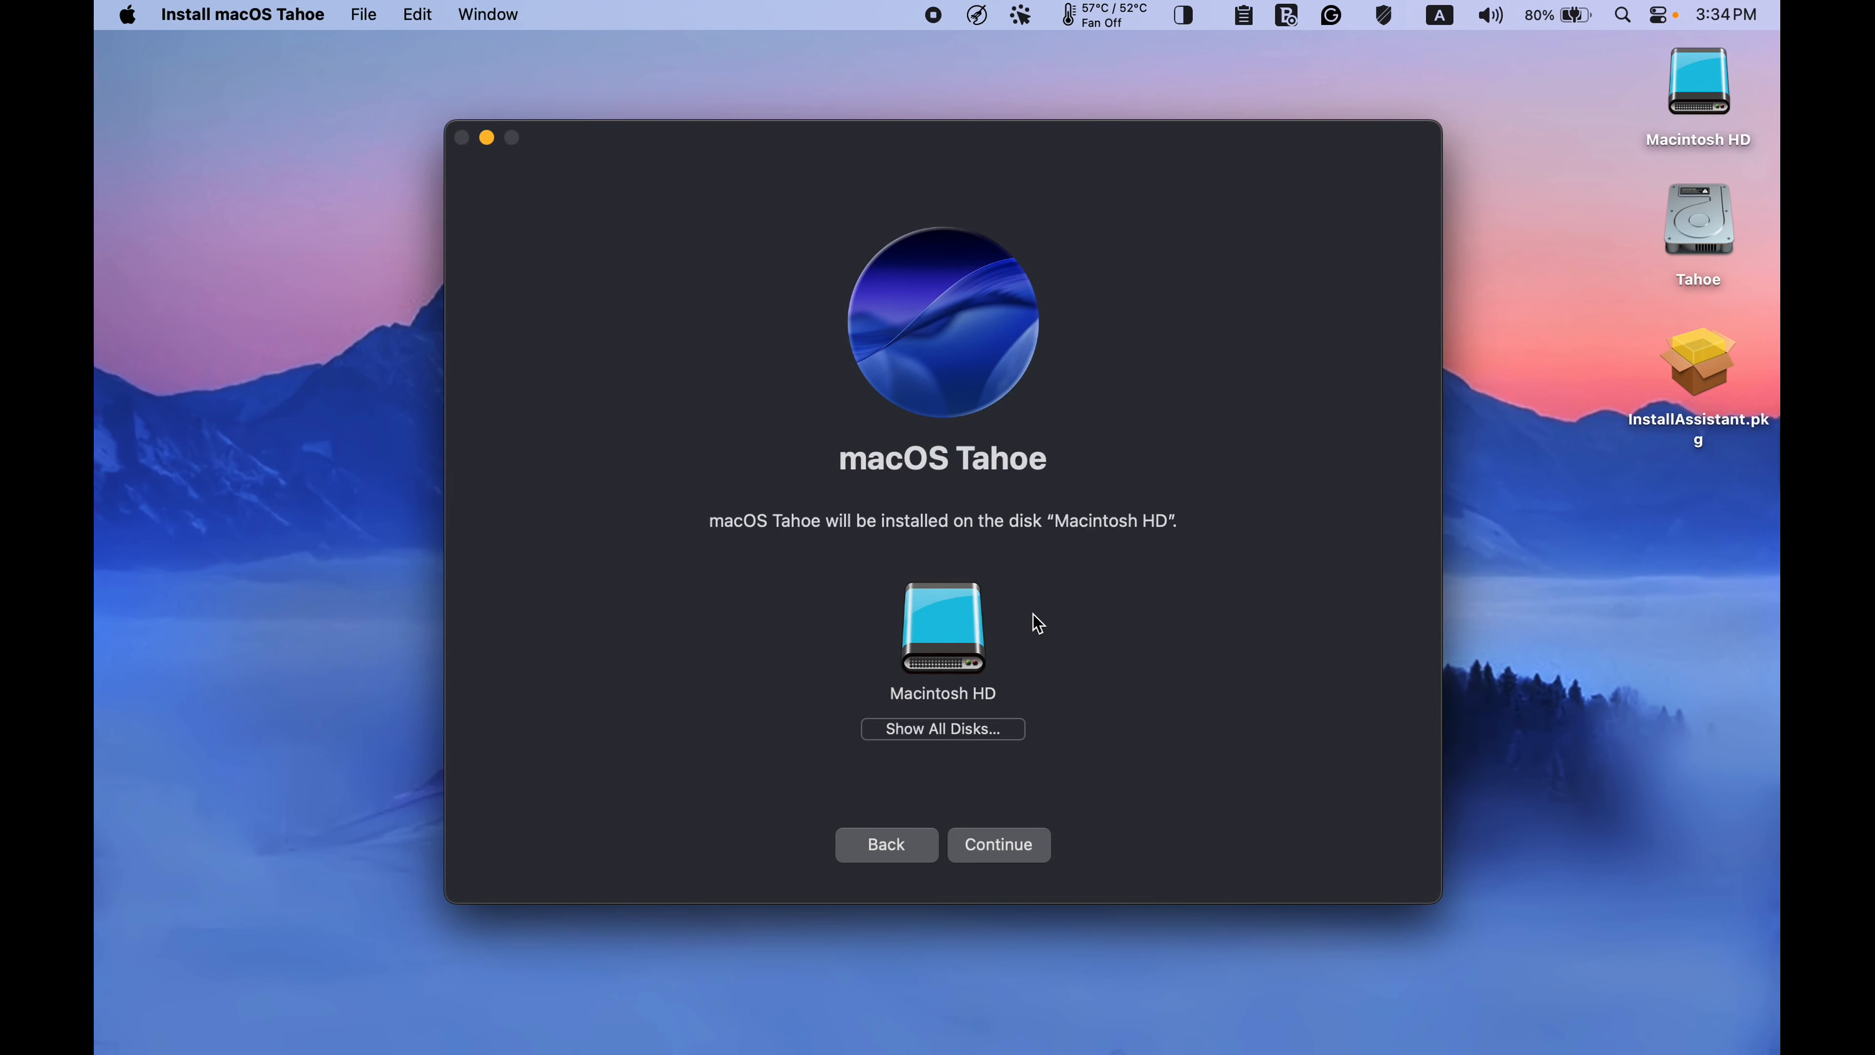
- Show all disks, choose Tahoe as the macOS Tahoe installation disk and continue
{"action": "left_click", "coordinate": [959, 731]}
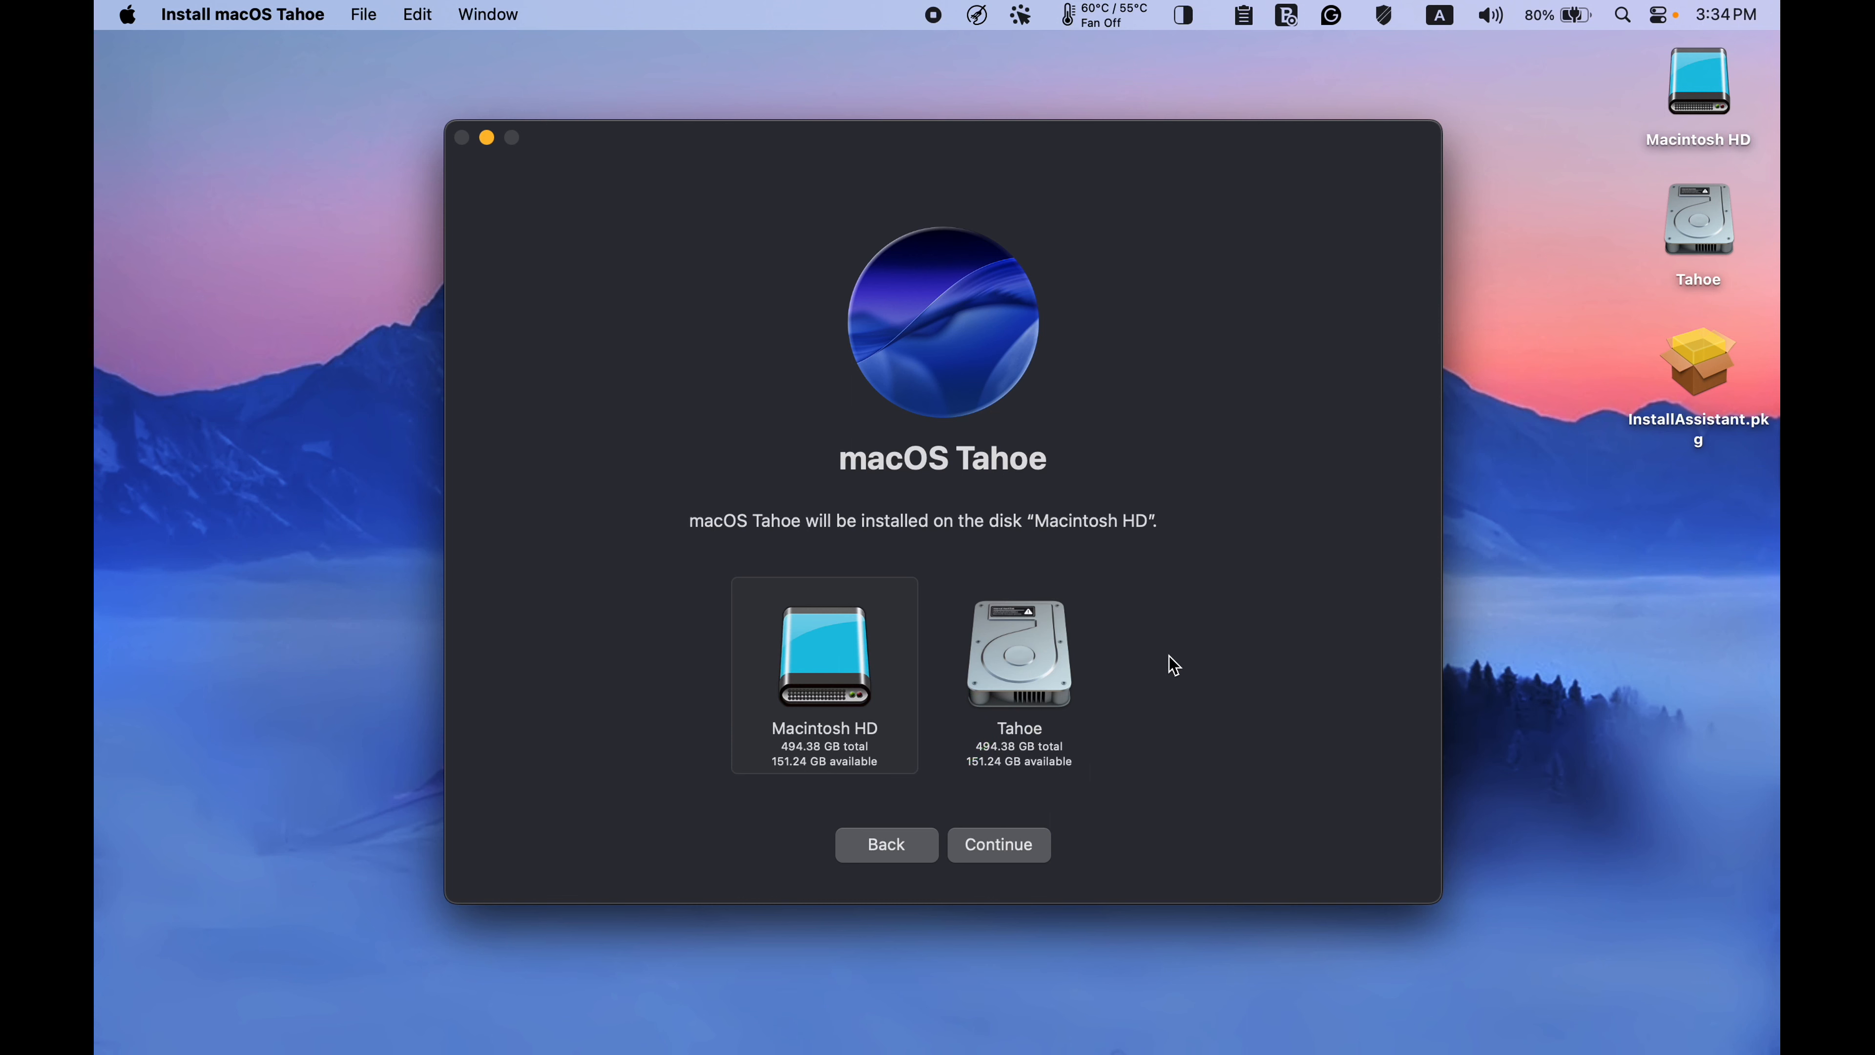
{"action": "left_click", "coordinate": [1050, 672]}
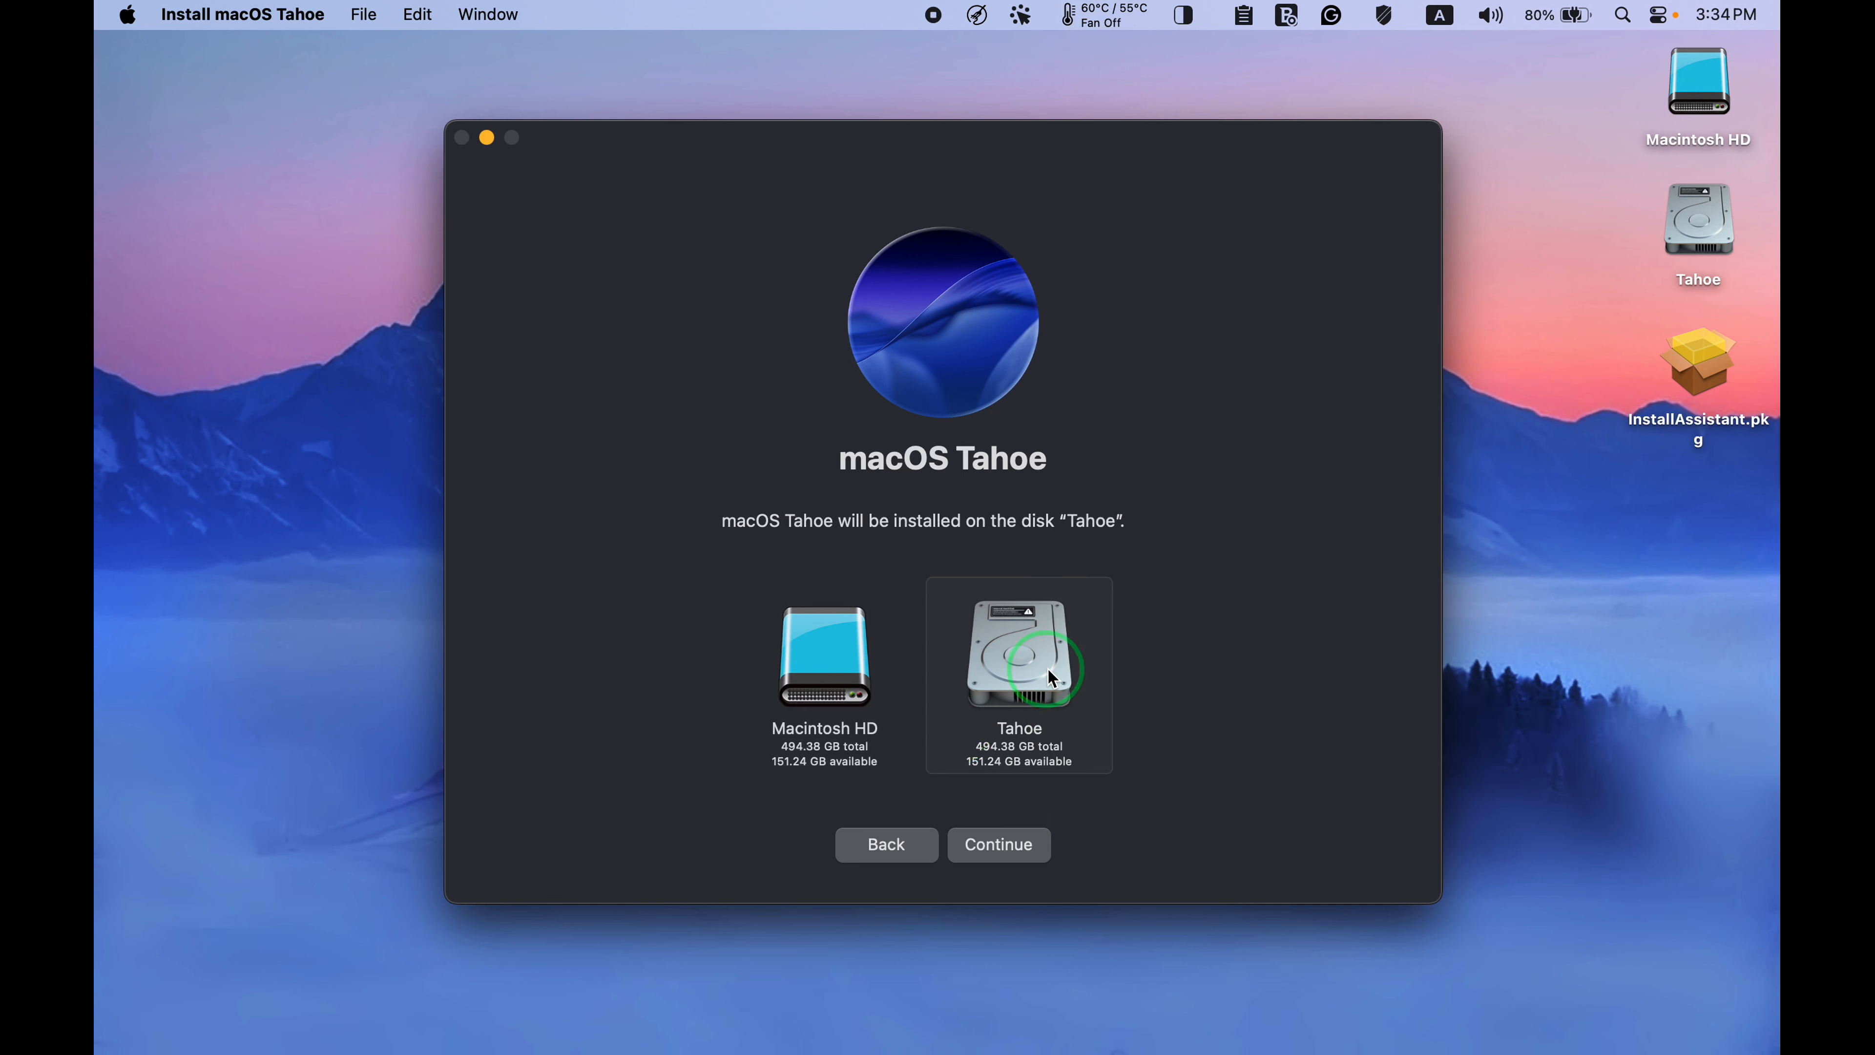
{"action": "left_click", "coordinate": [1010, 850]}
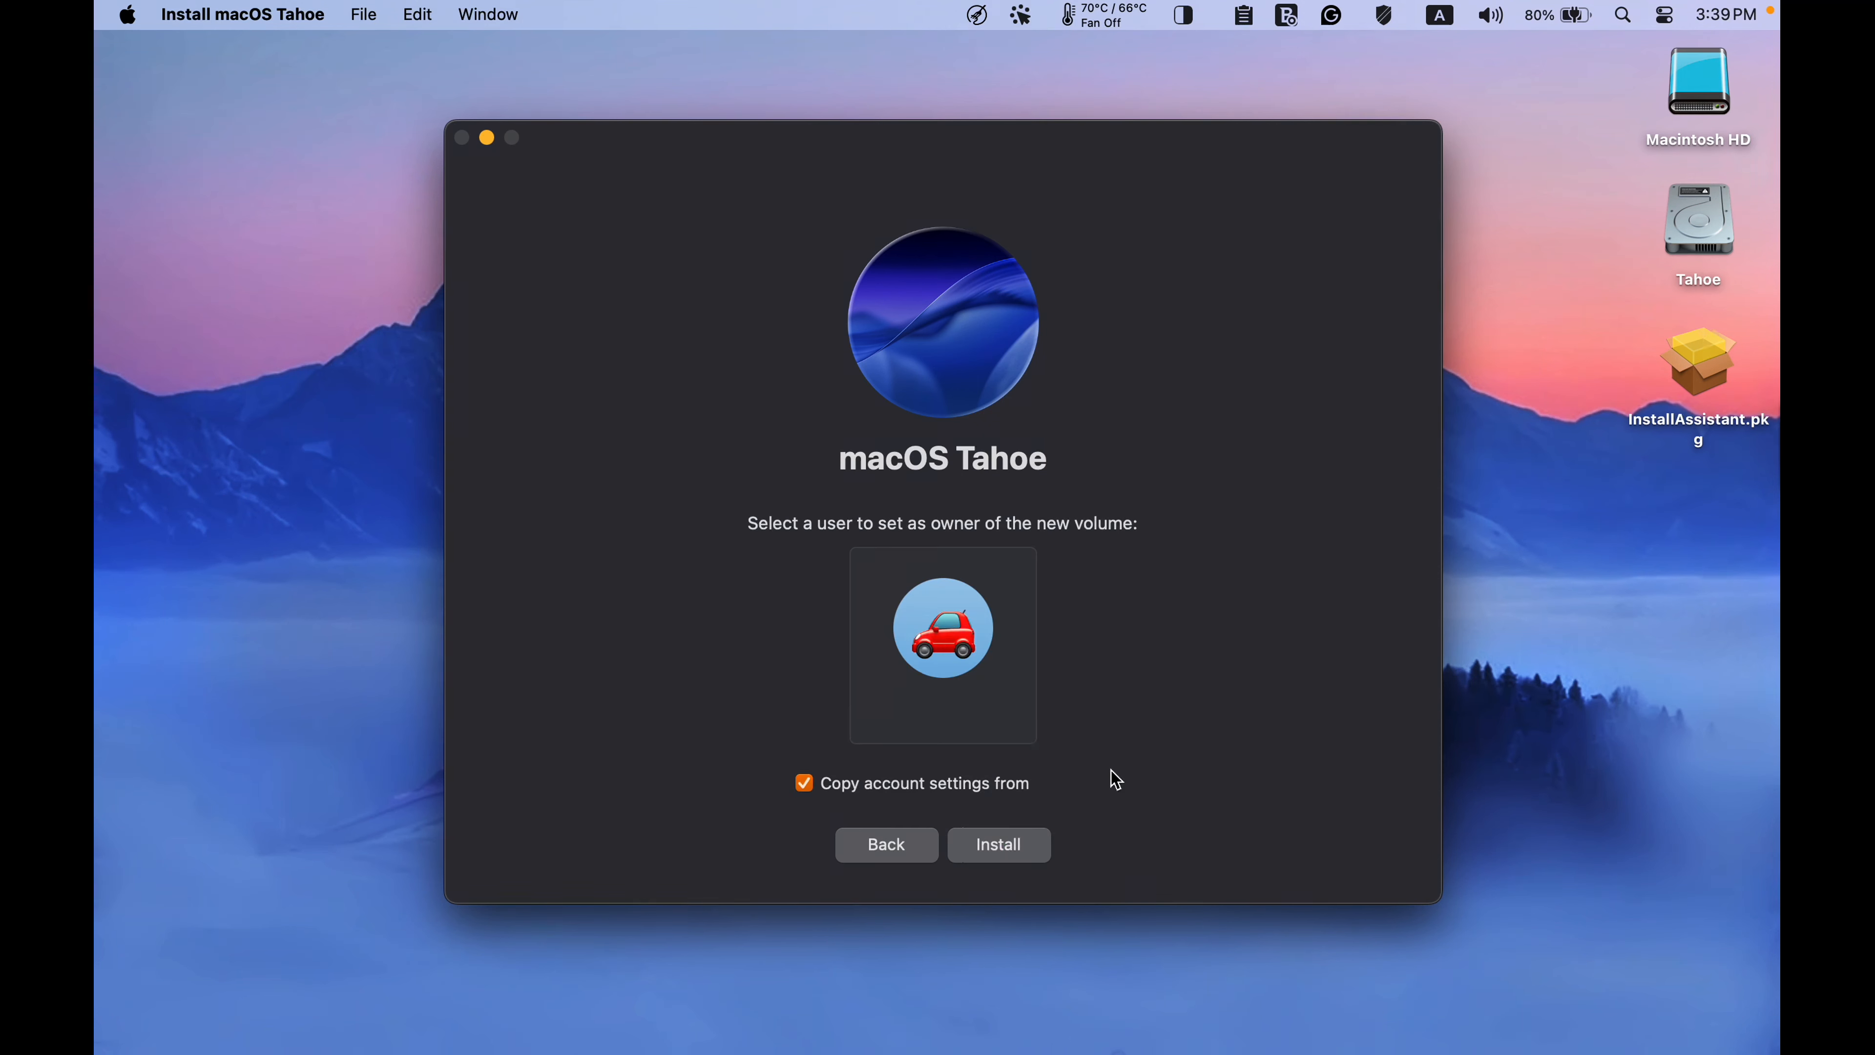
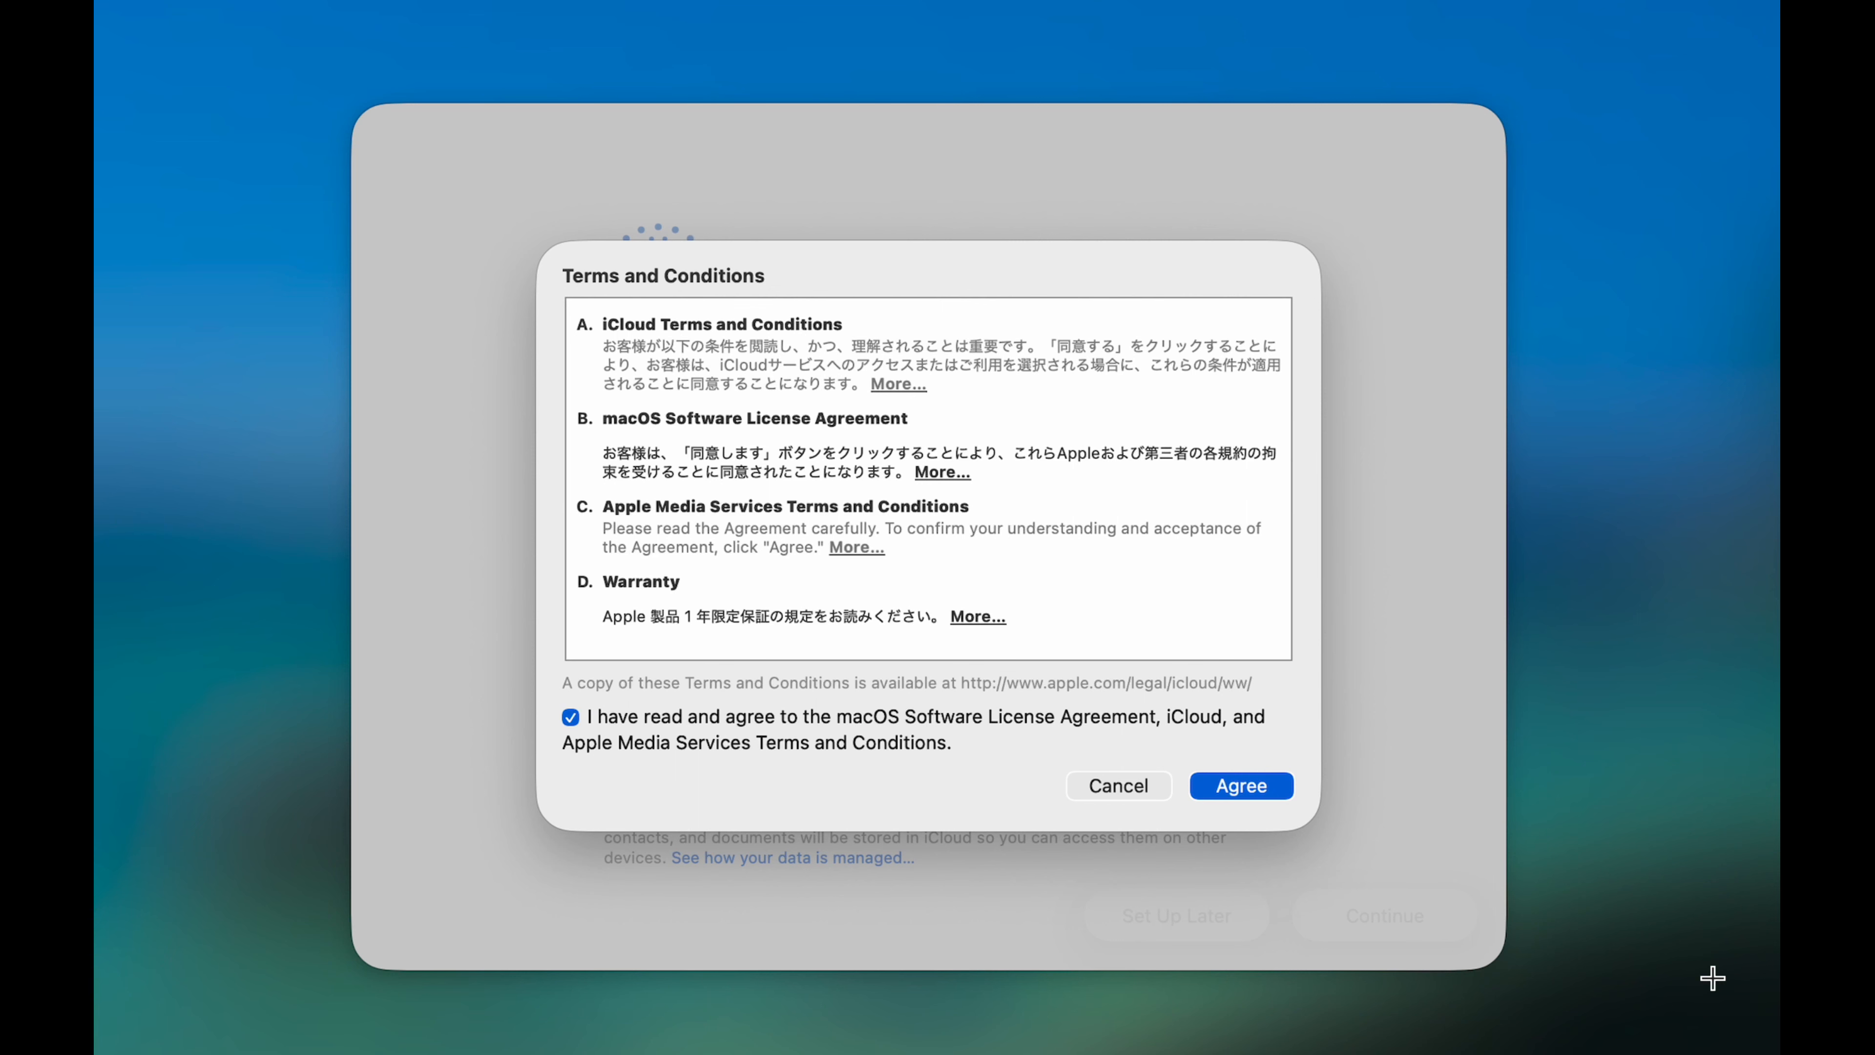
- Agree to the macOS, iCloud and Apple Media Services terms, and postpone the Touch ID setup
{"action": "key", "text": "Return"}
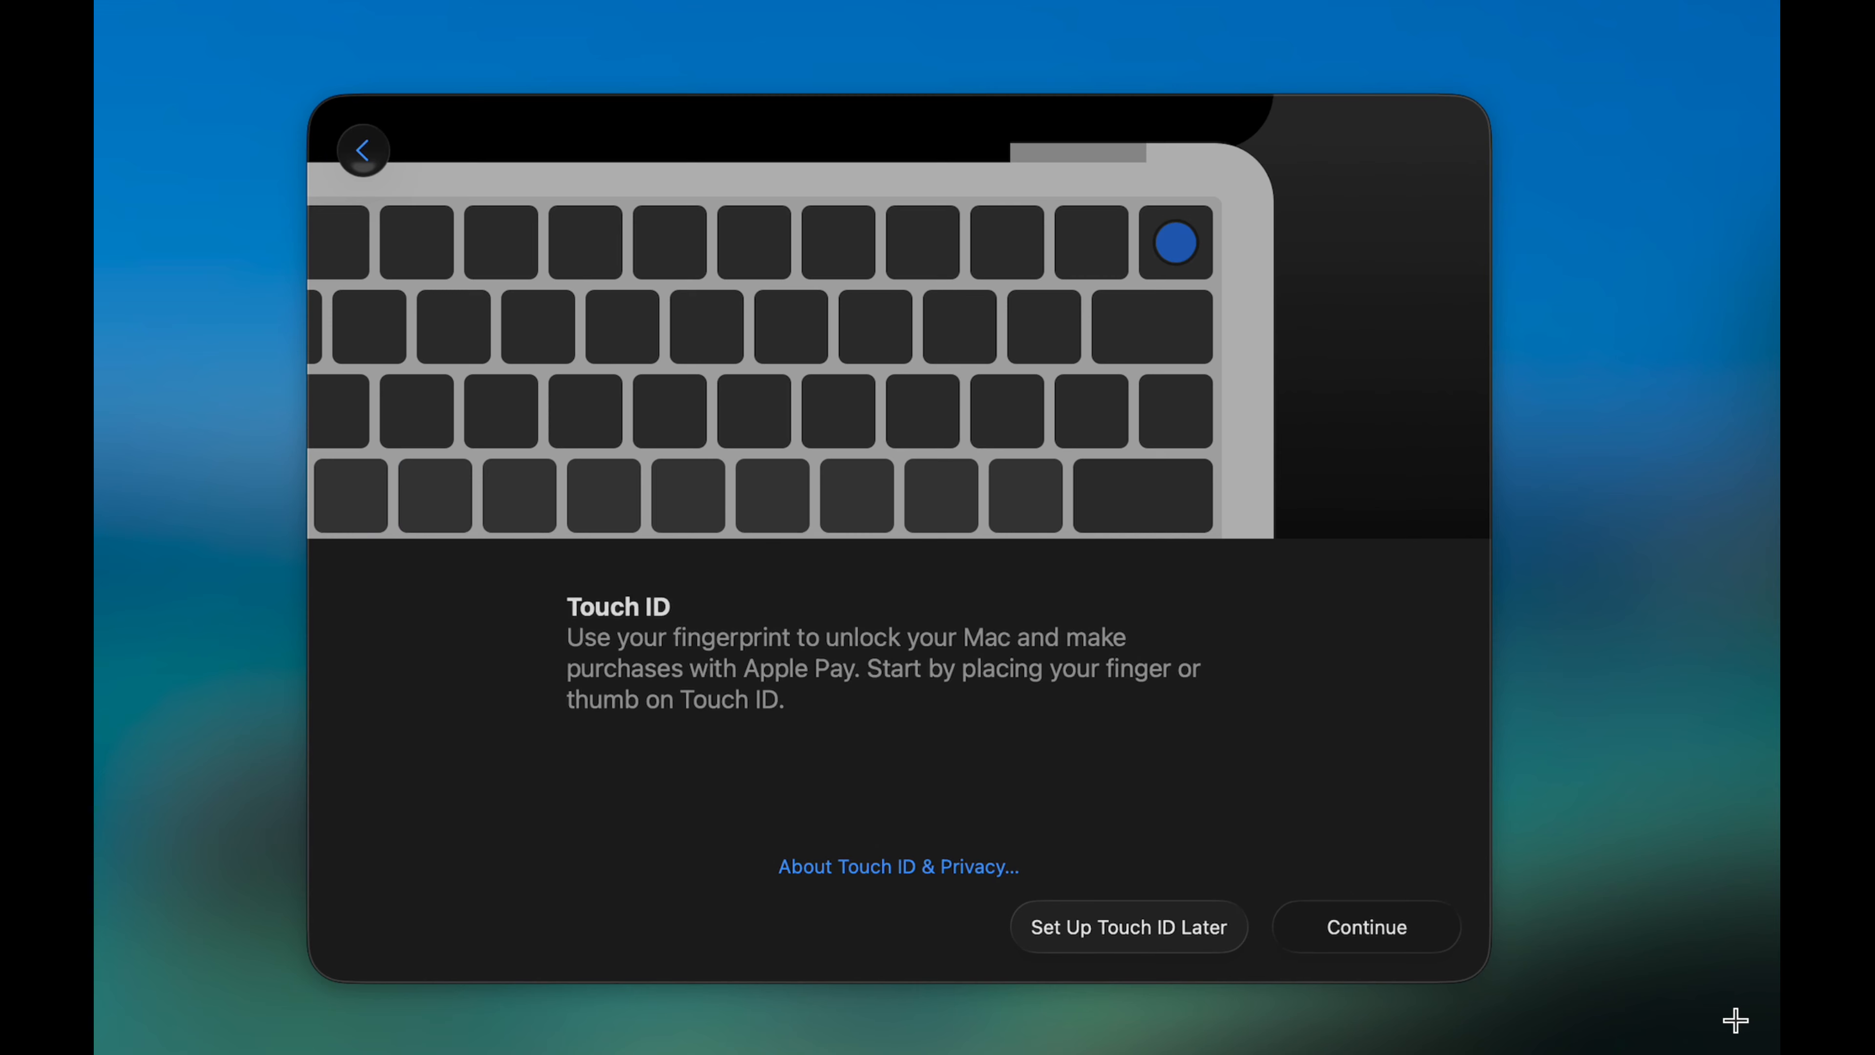
{"action": "key", "text": "space"}
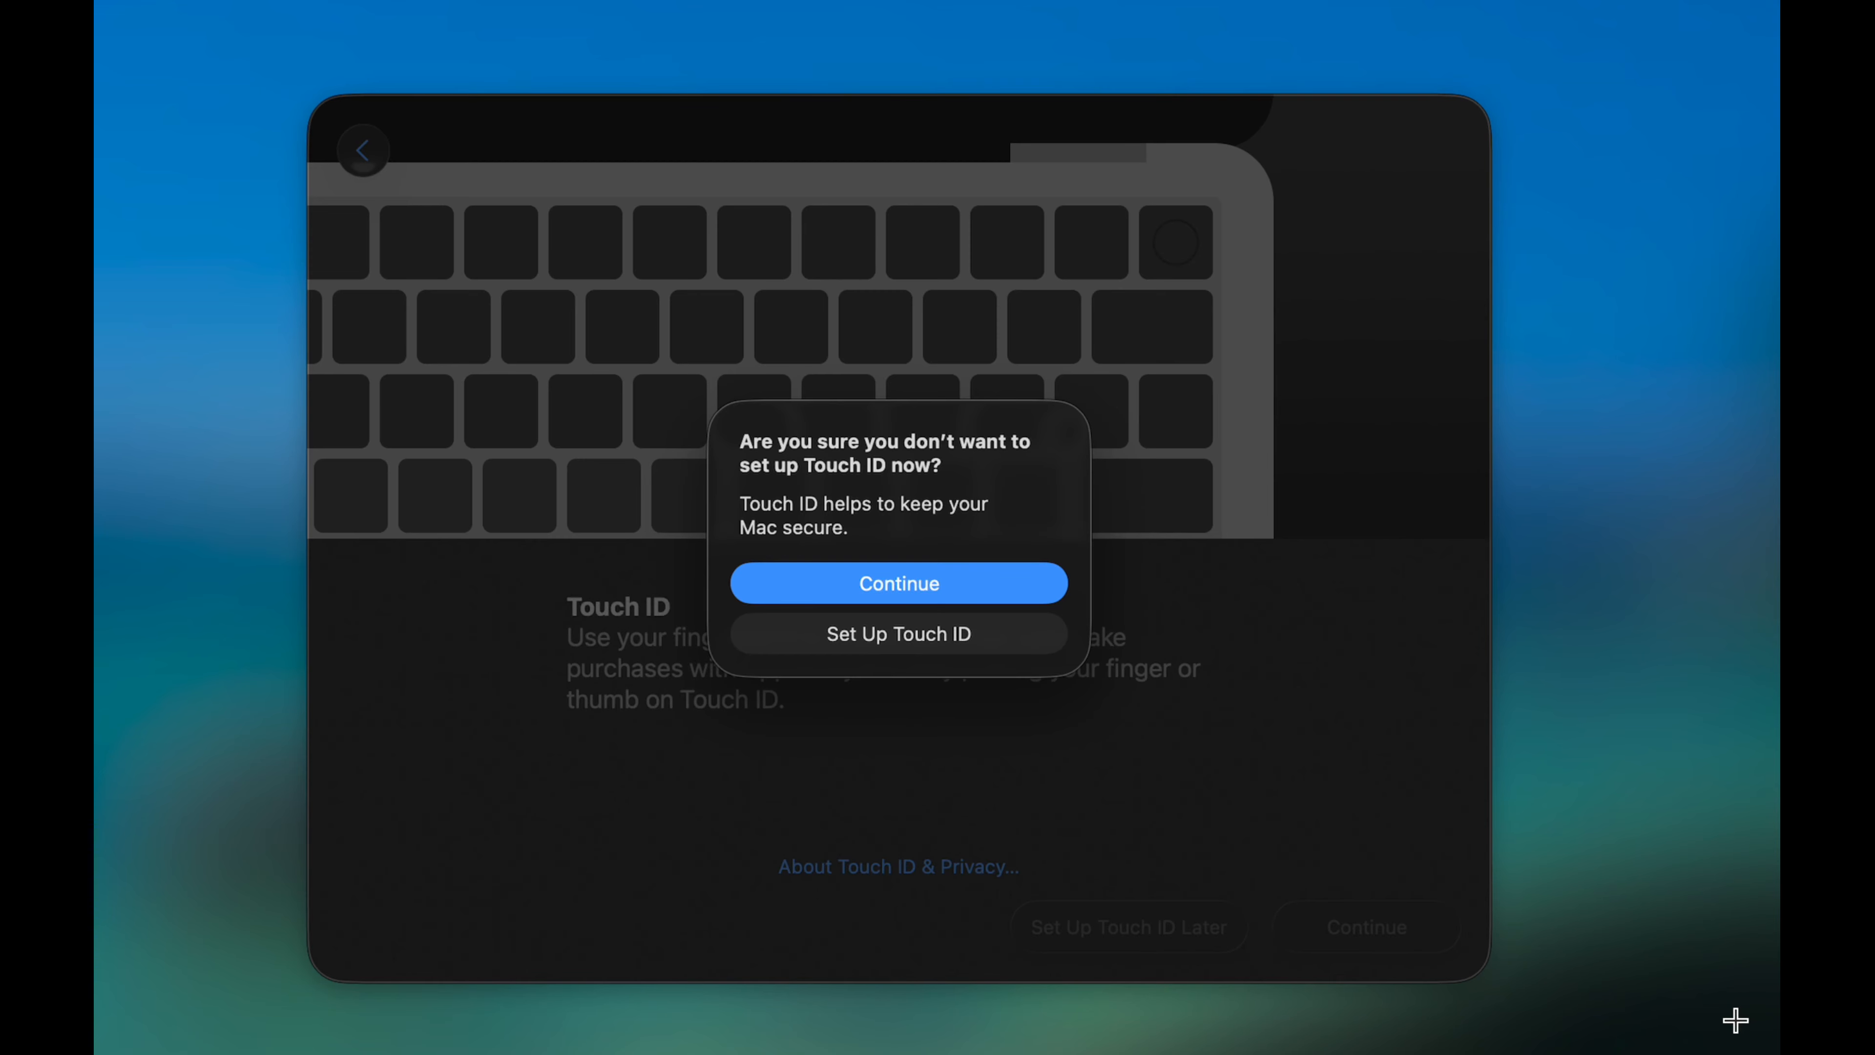
{"action": "key", "text": "Return"}
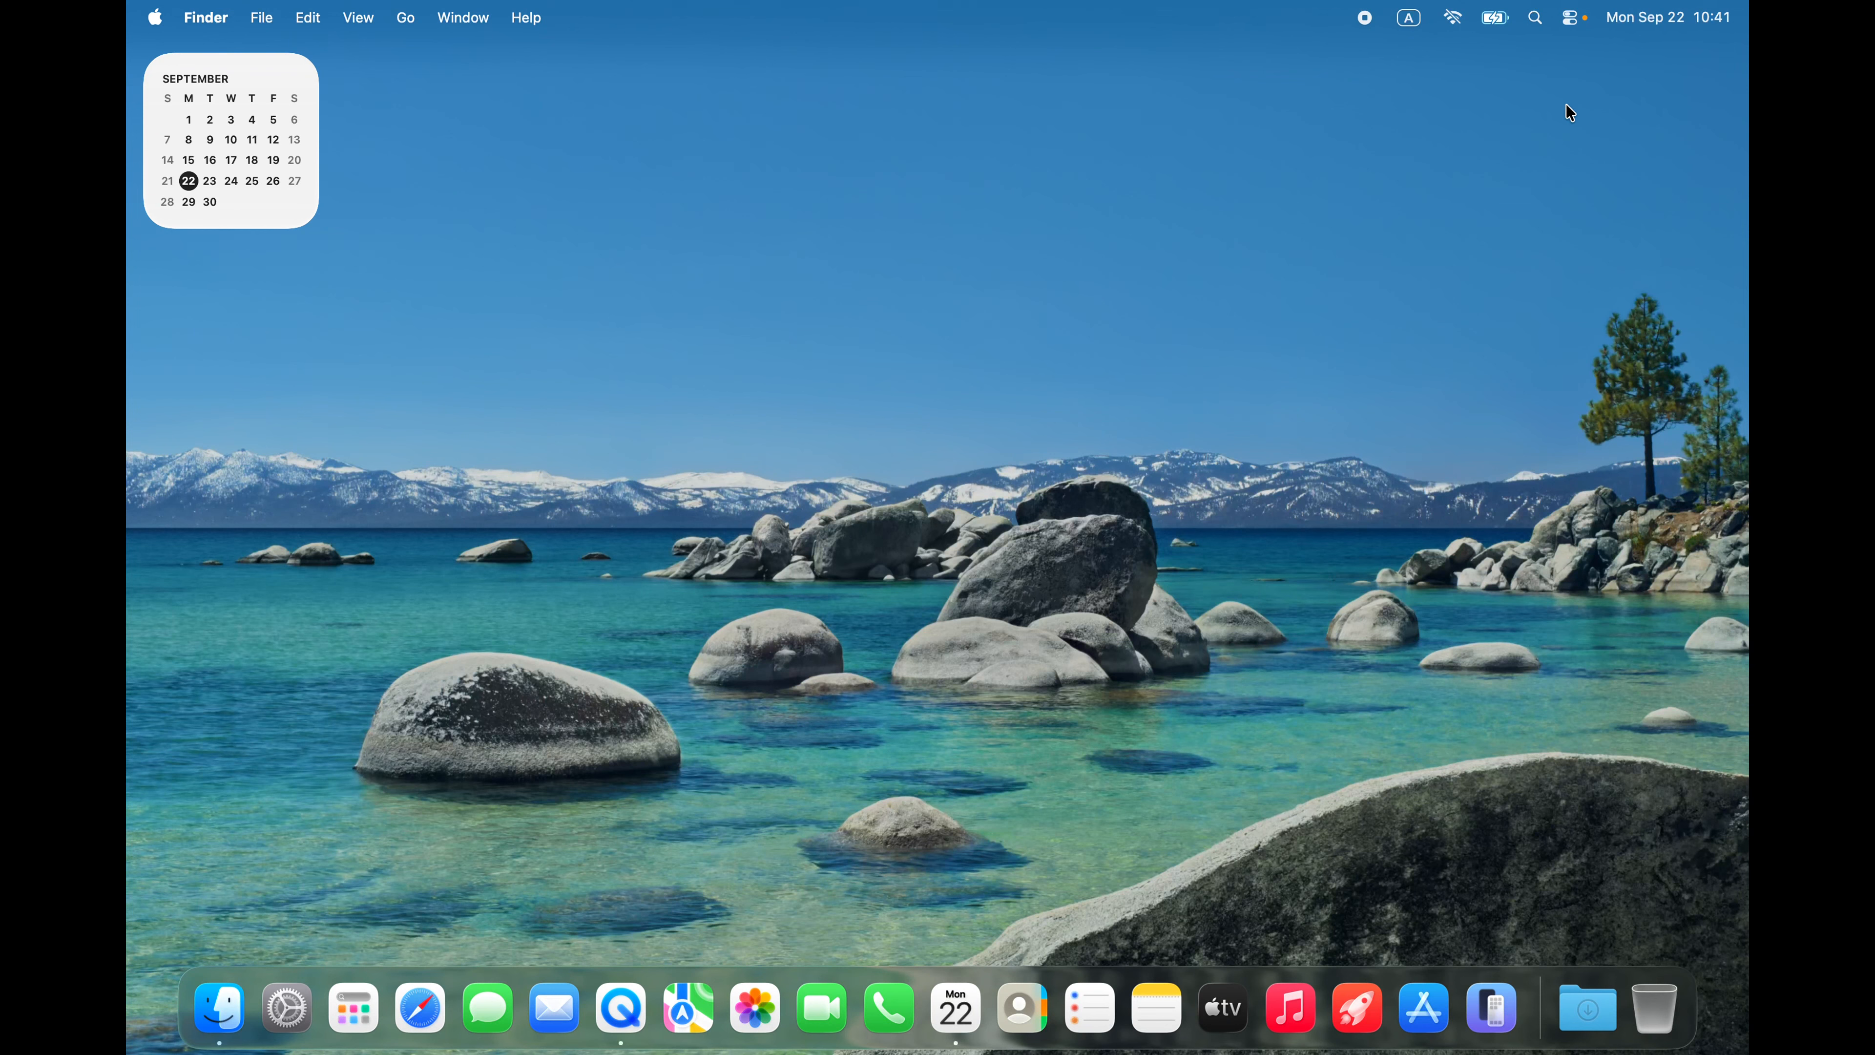
- Set Finder to show hard disks on the desktop
{"action": "left_click", "coordinate": [1512, 117]}
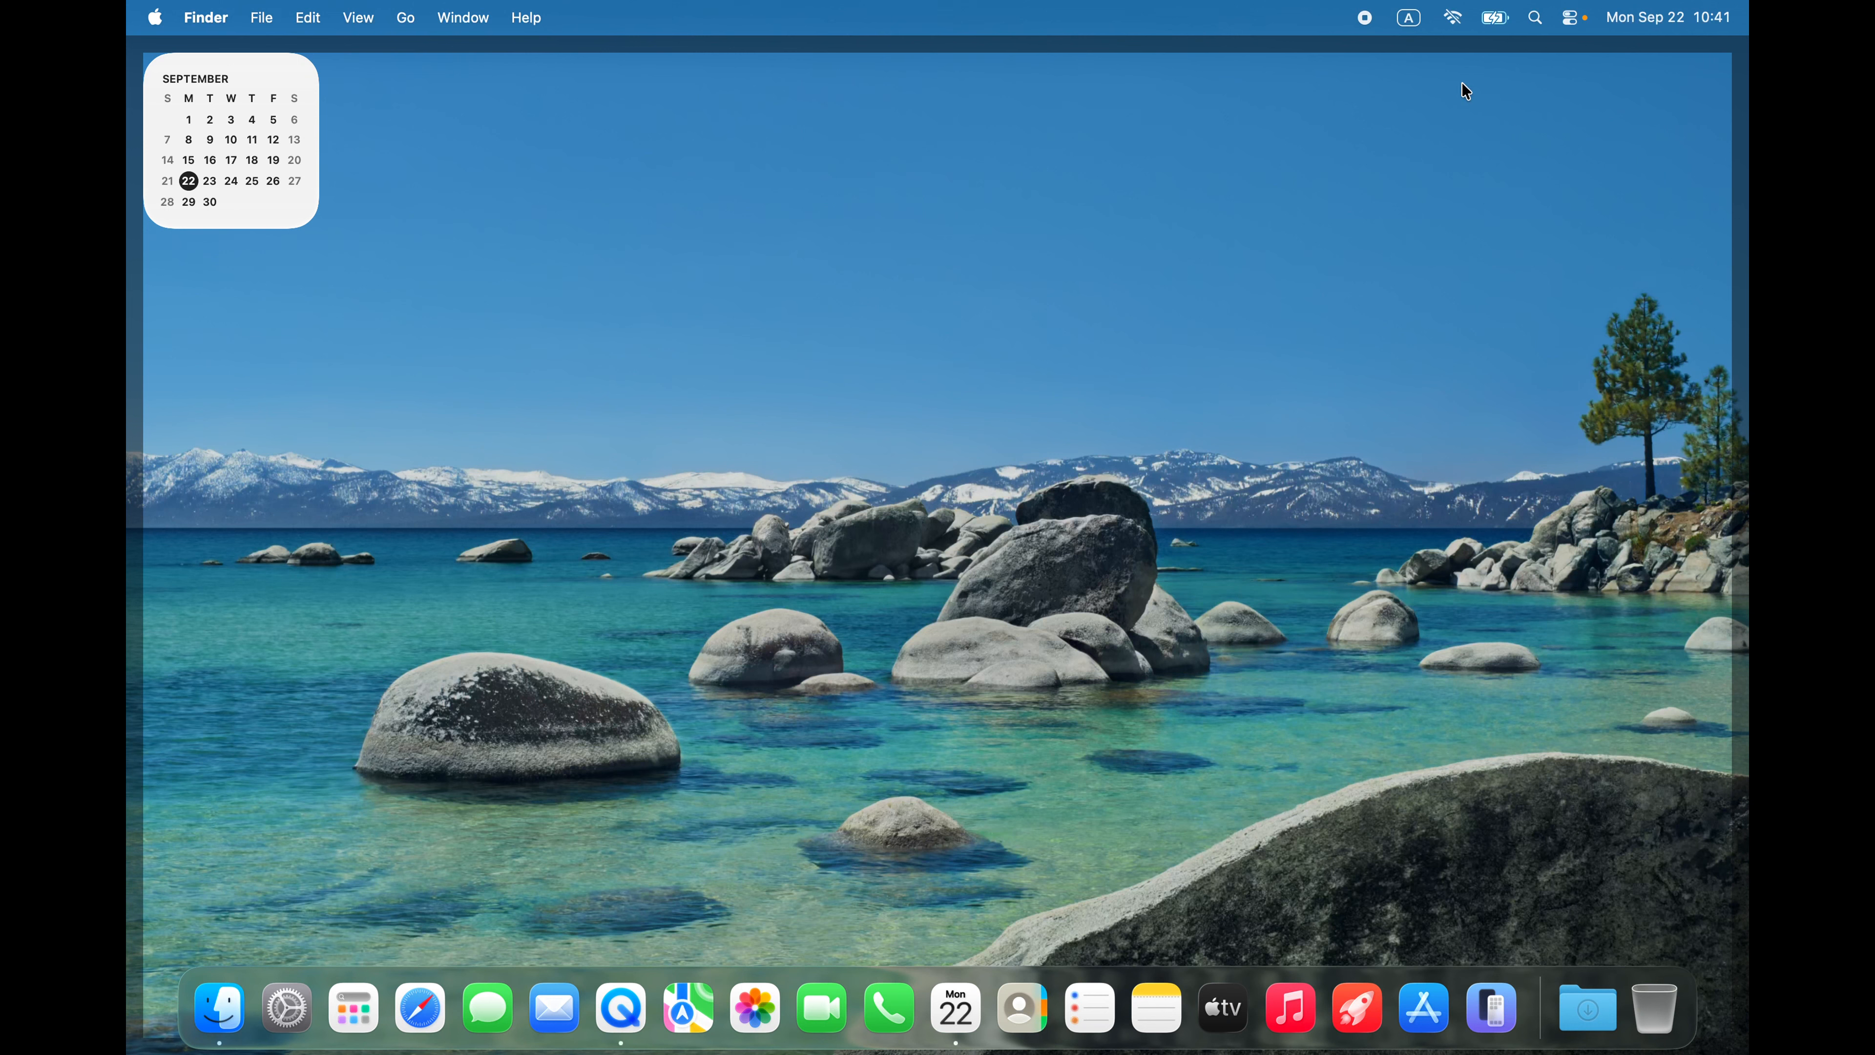
{"action": "left_click", "coordinate": [851, 183]}
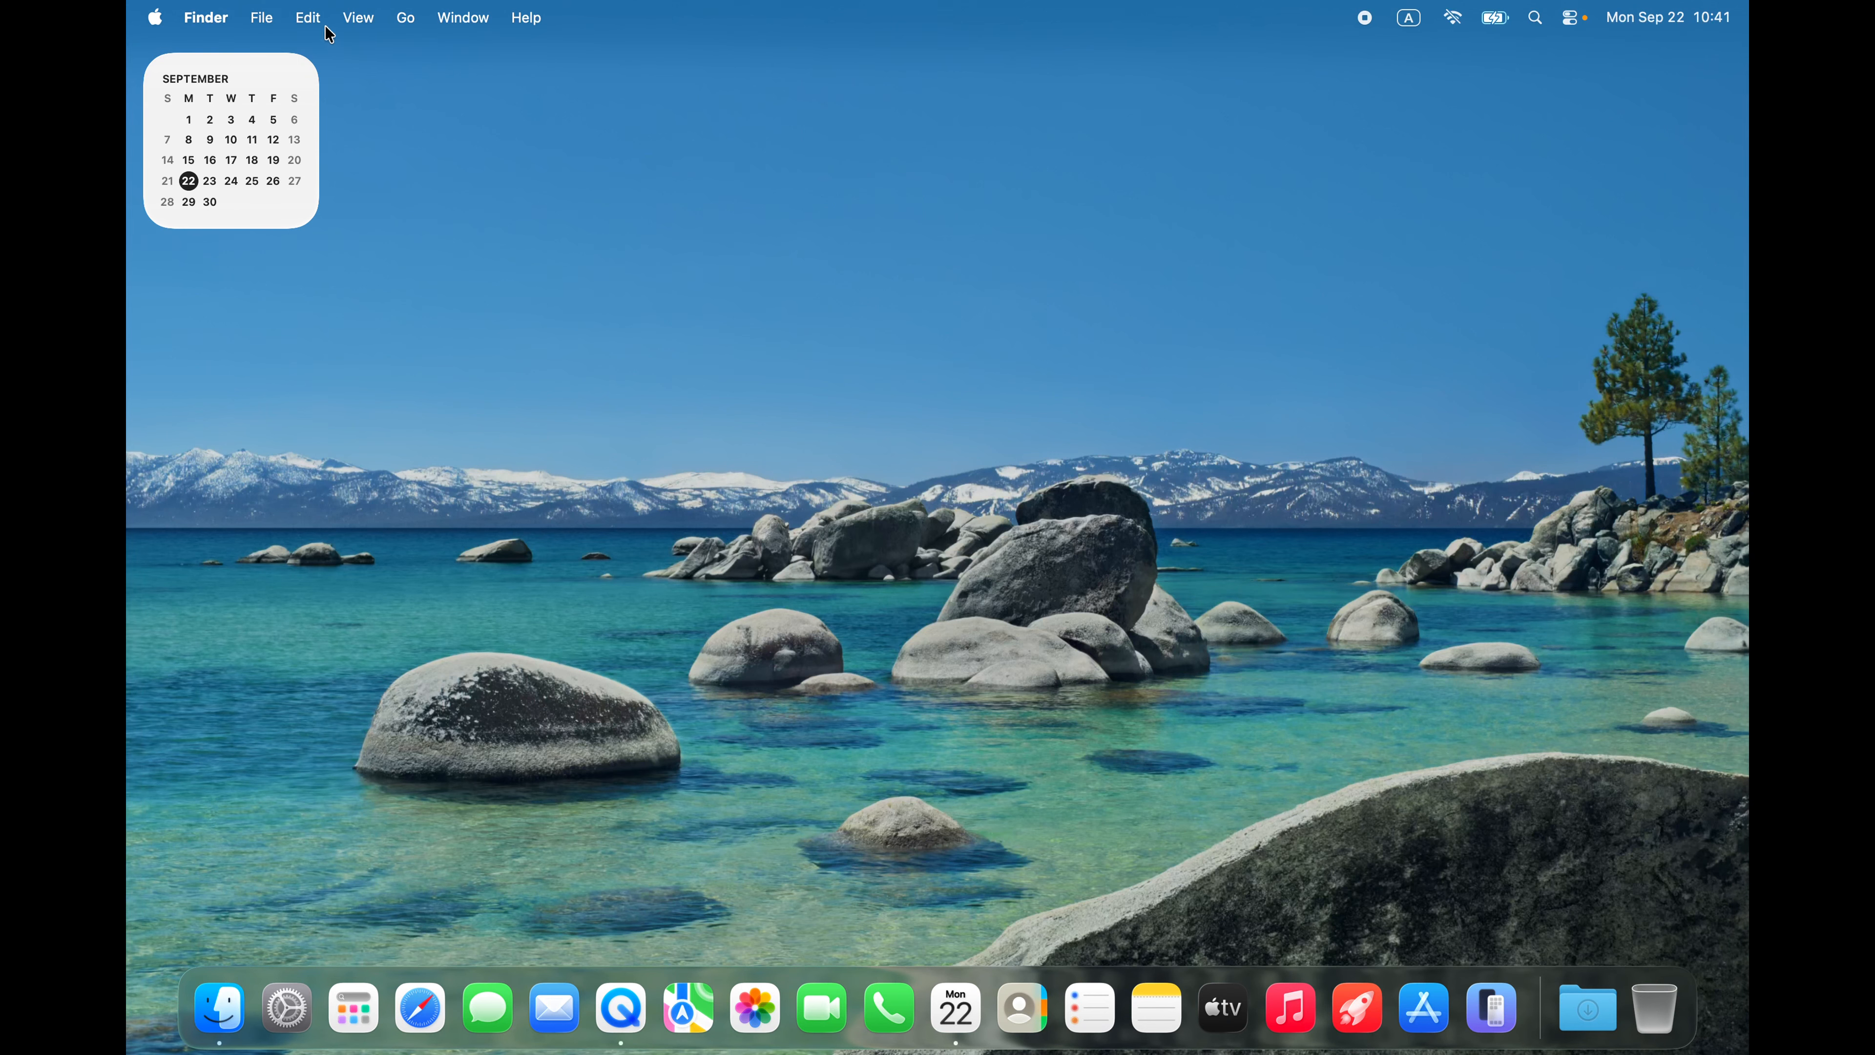
{"action": "left_click", "coordinate": [207, 19]}
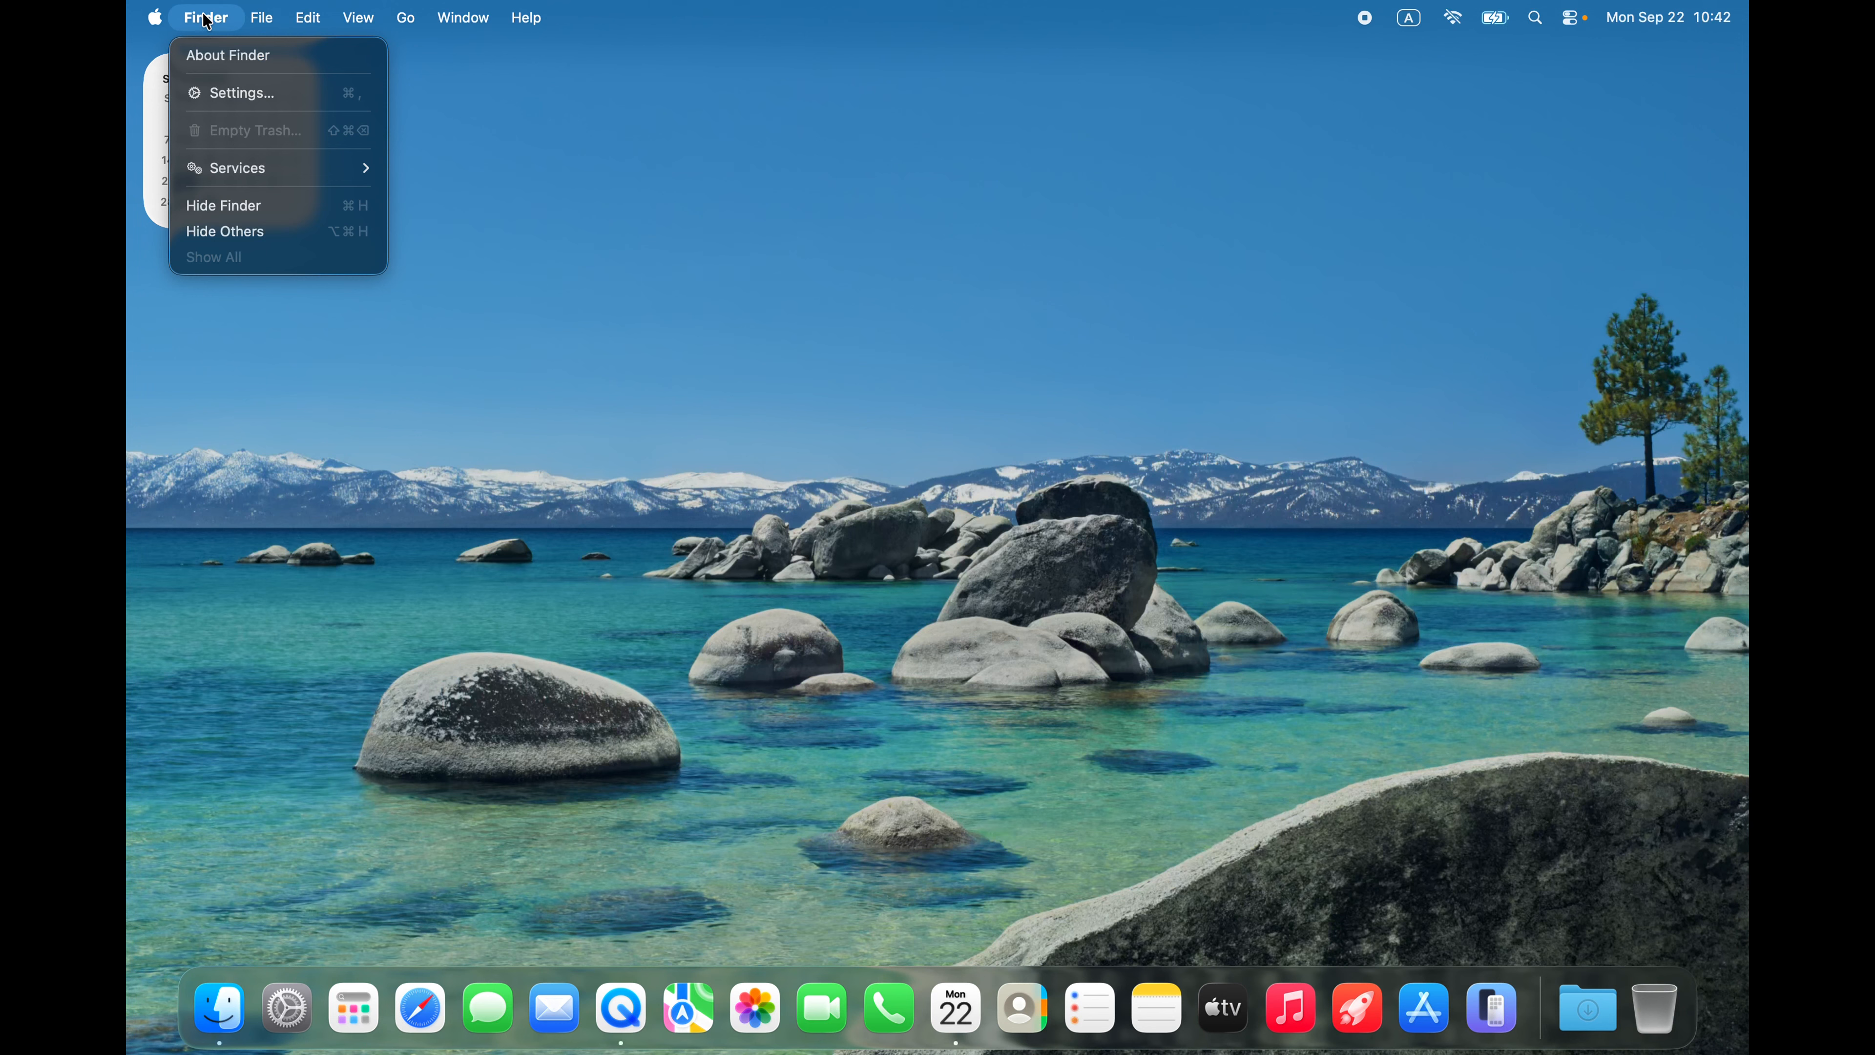
{"action": "left_click", "coordinate": [222, 96]}
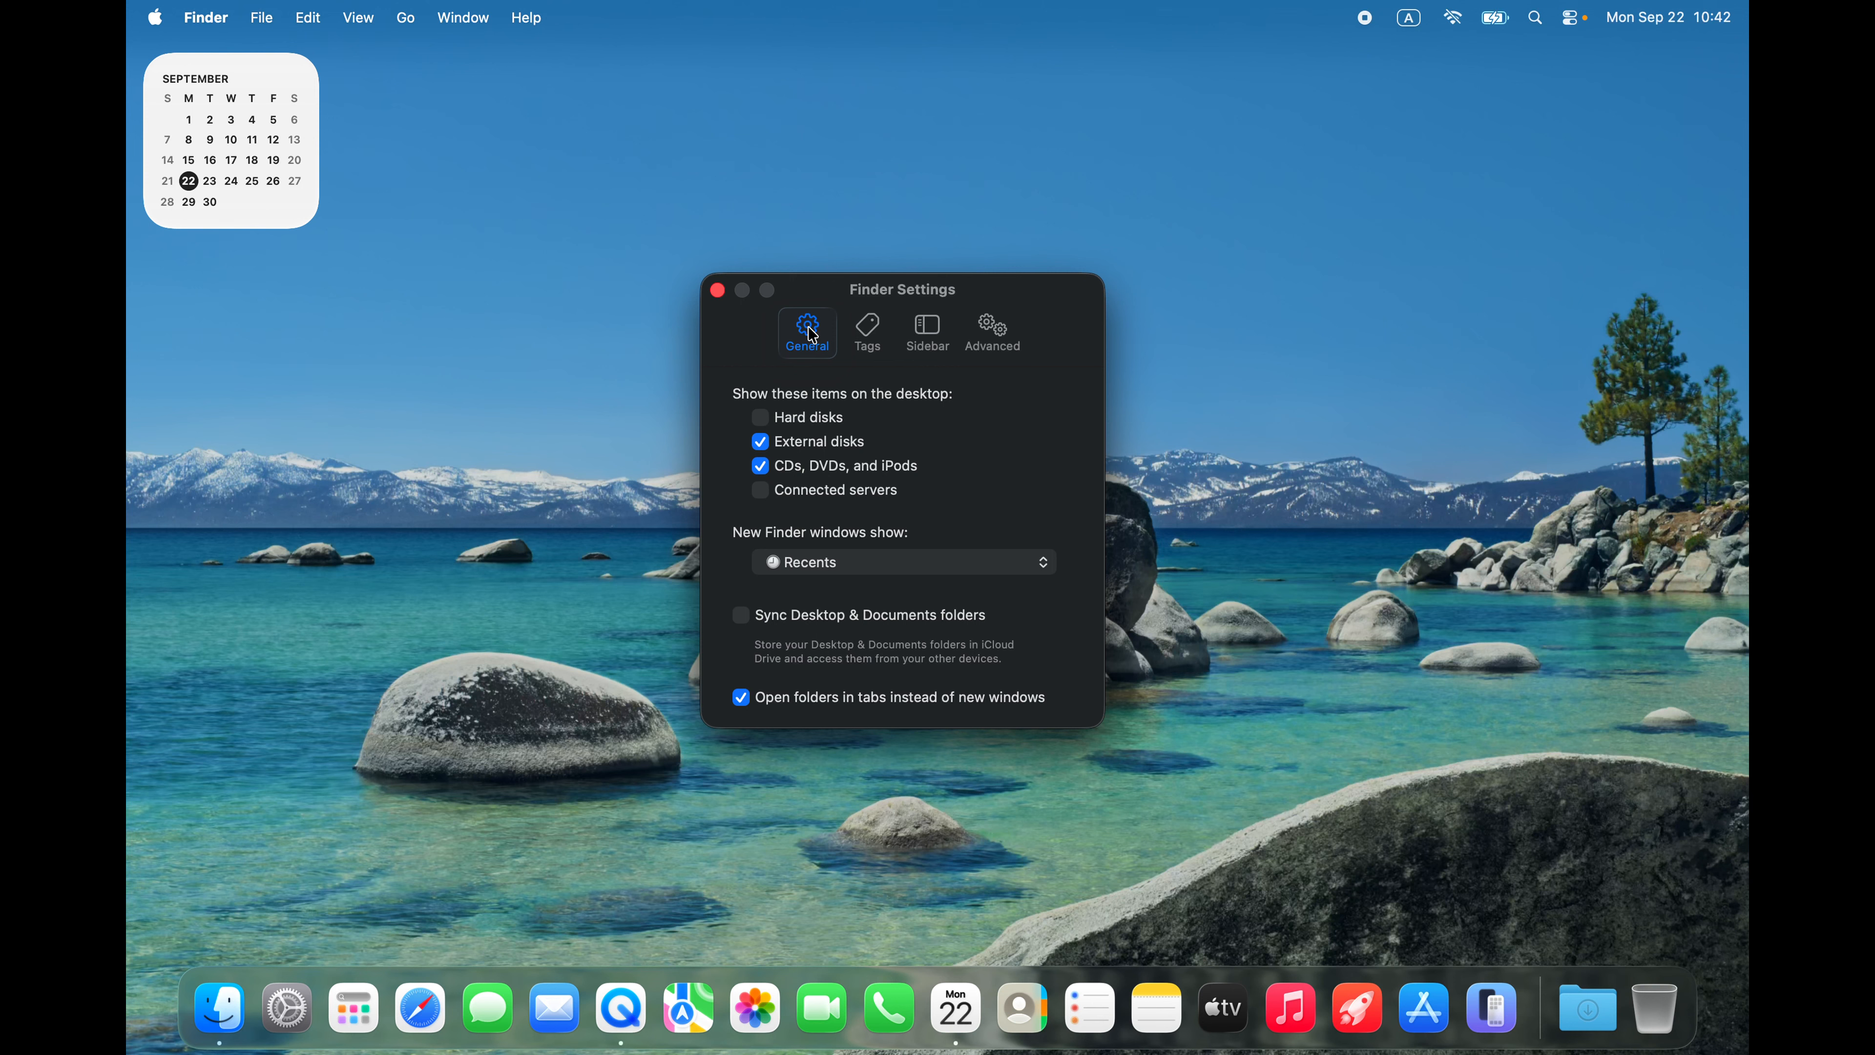
{"action": "left_click", "coordinate": [760, 418]}
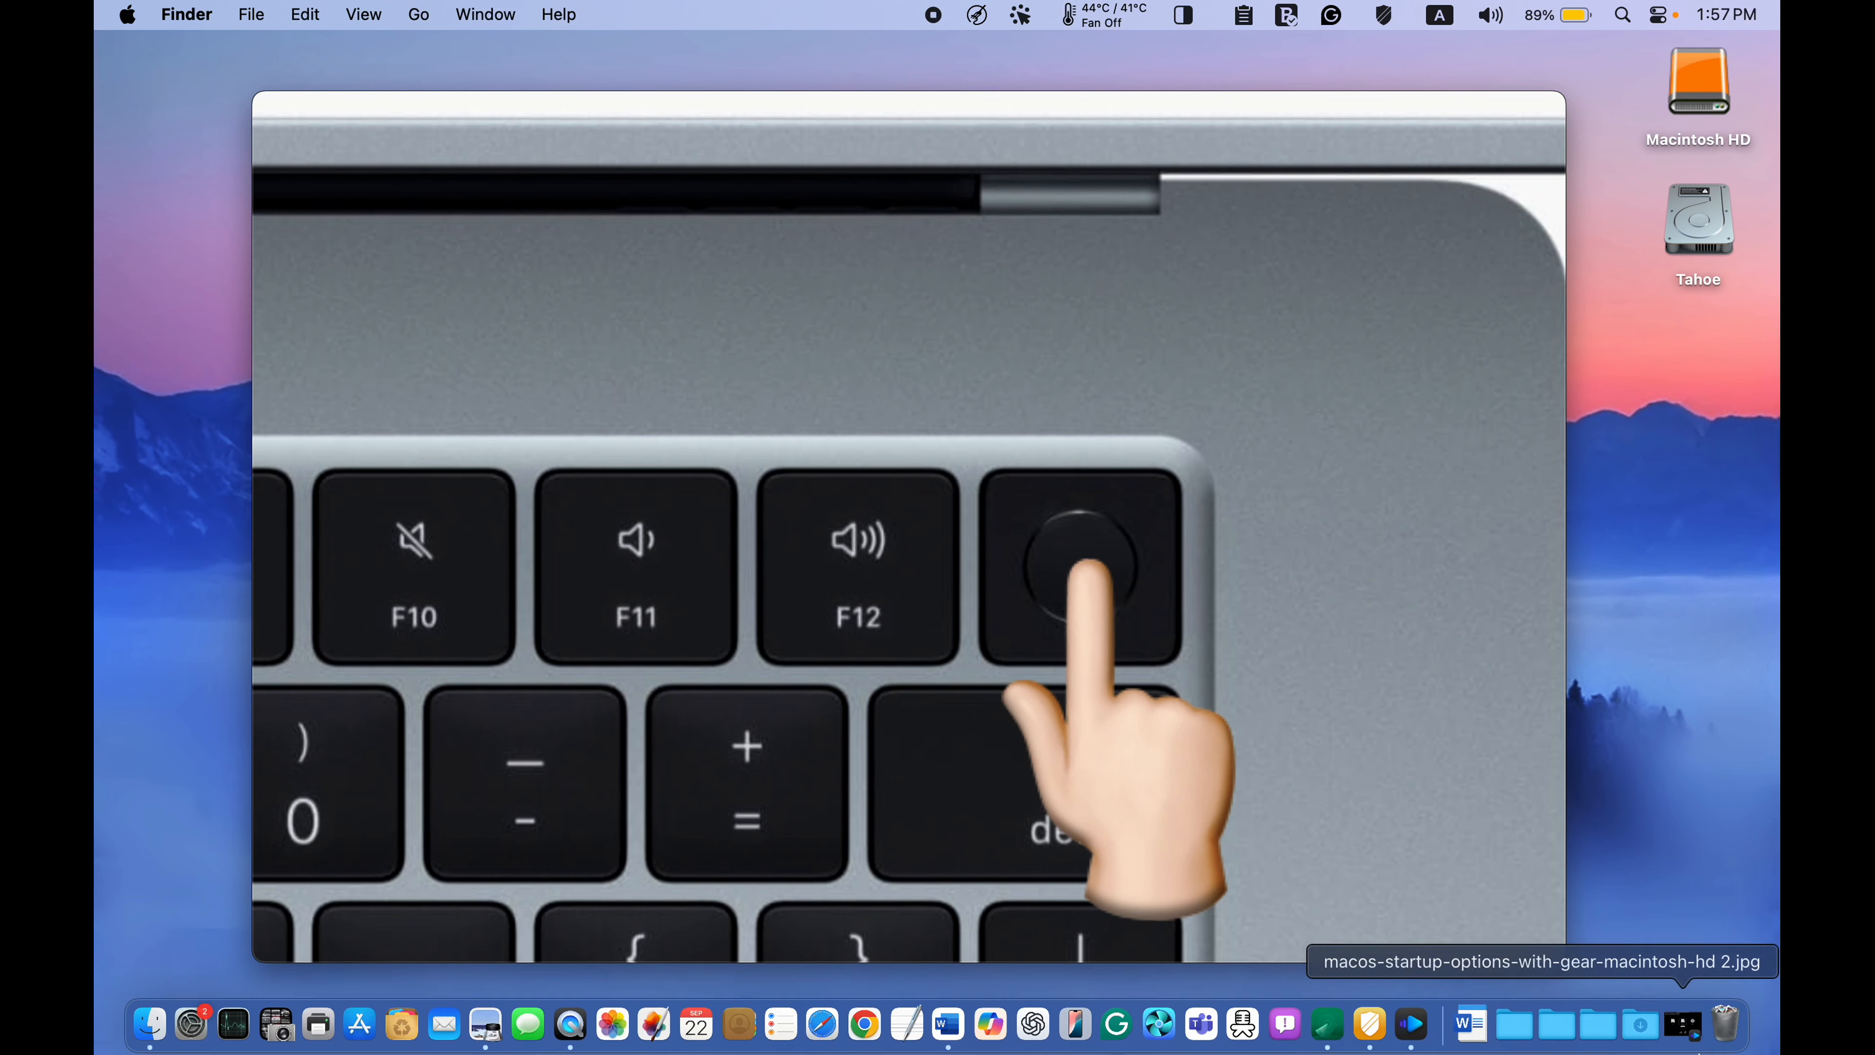
{"action": "left_click", "coordinate": [1700, 1034]}
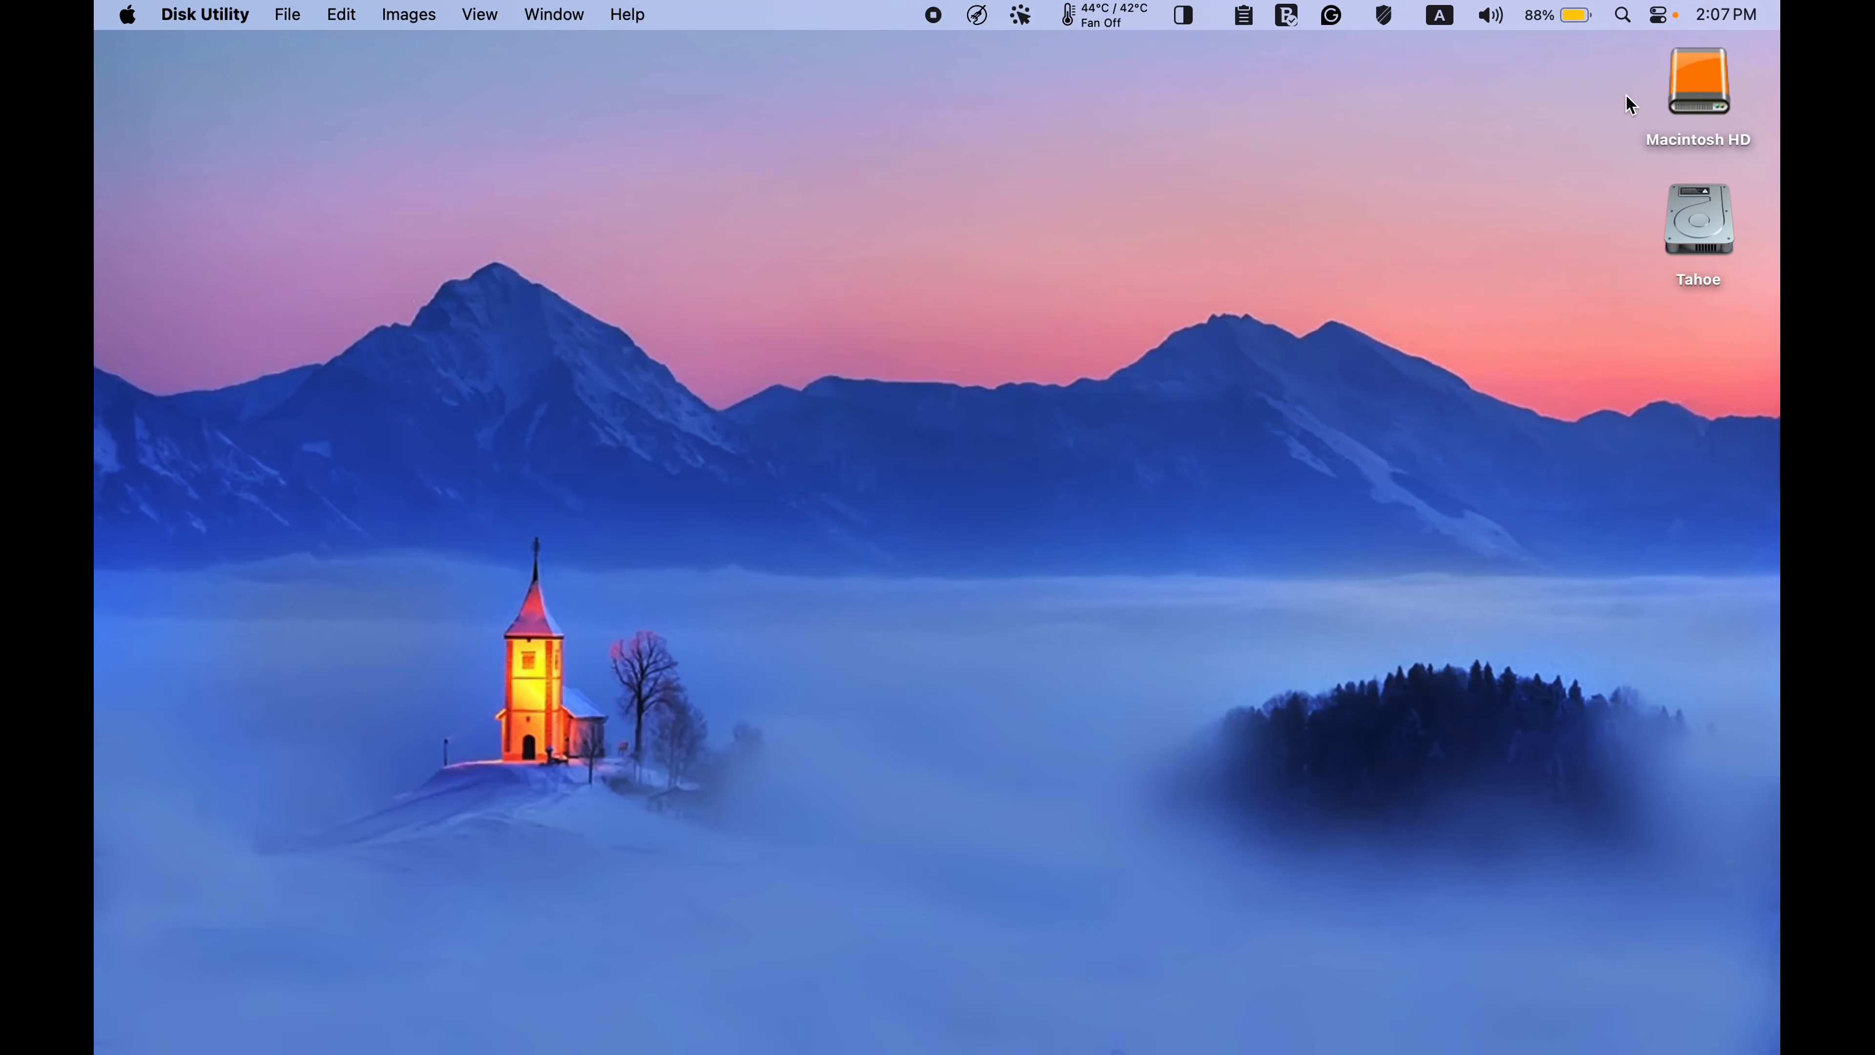
- Find Disk Utility with a Spotlight search and launch it
{"action": "left_click", "coordinate": [1626, 19]}
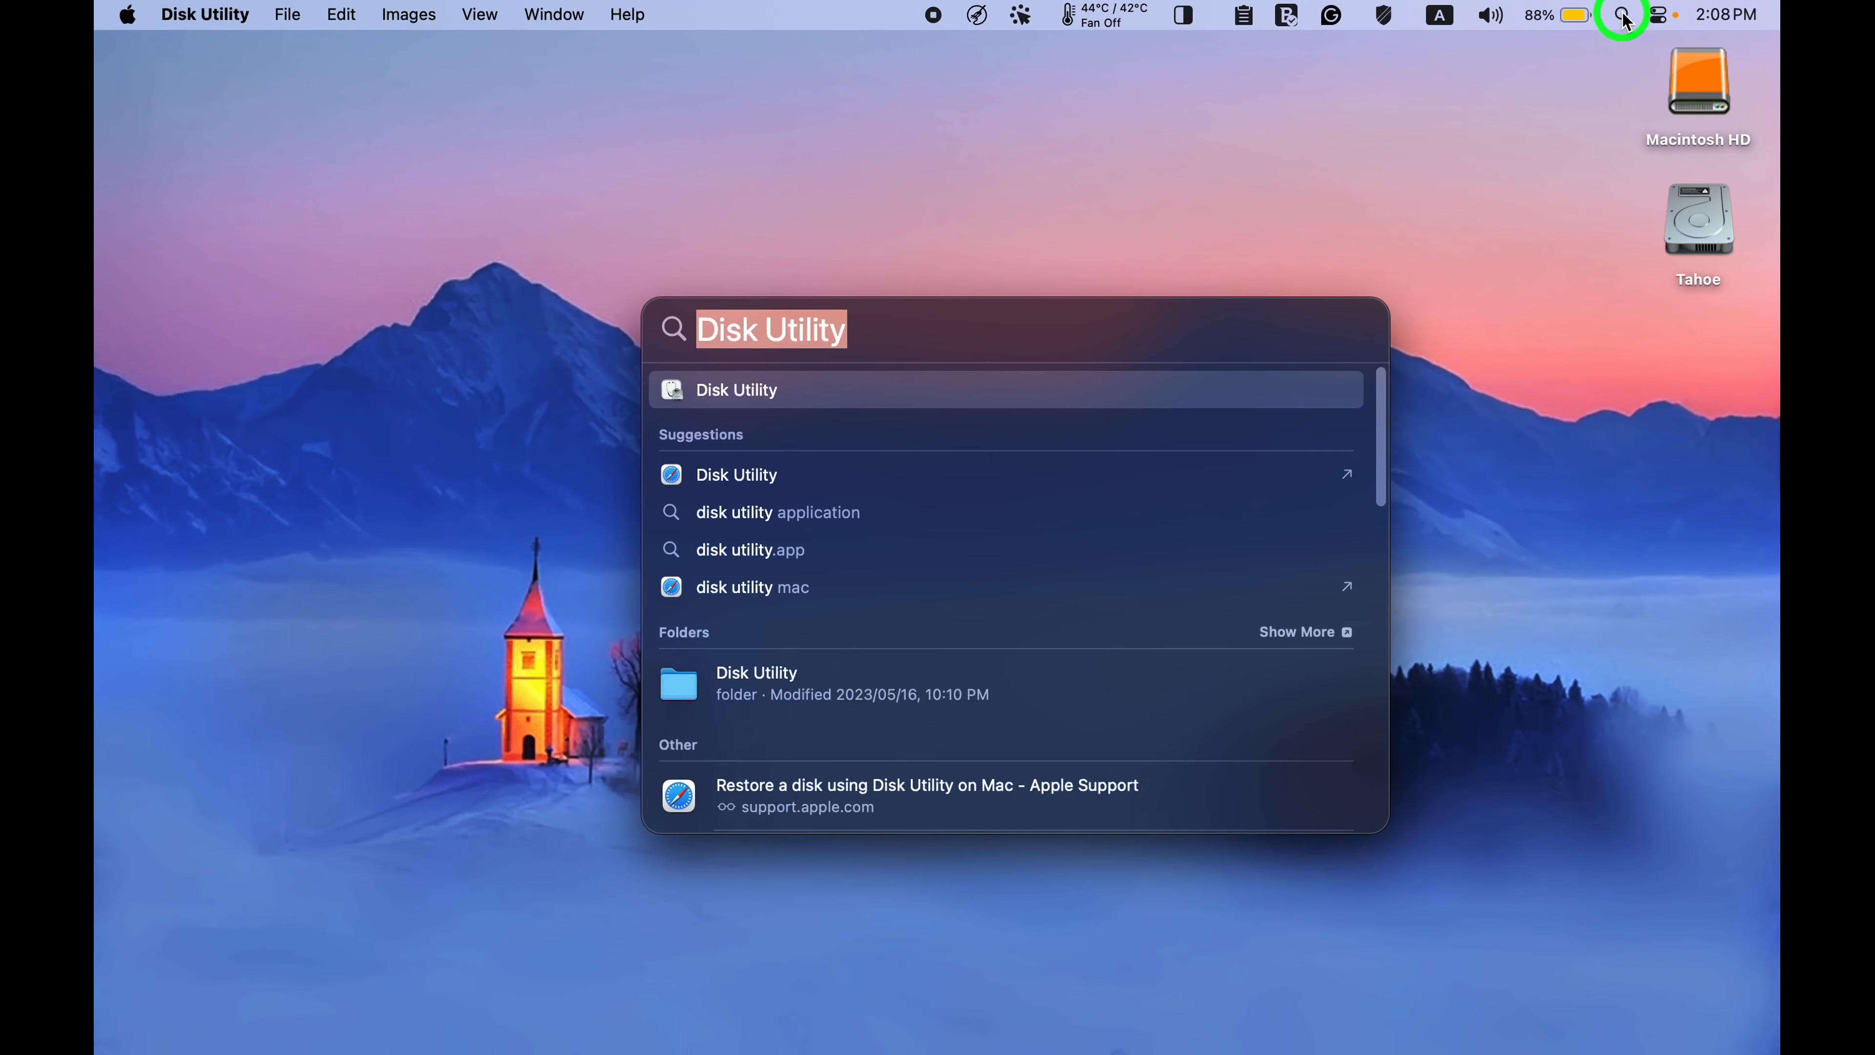
{"action": "key", "text": "Return"}
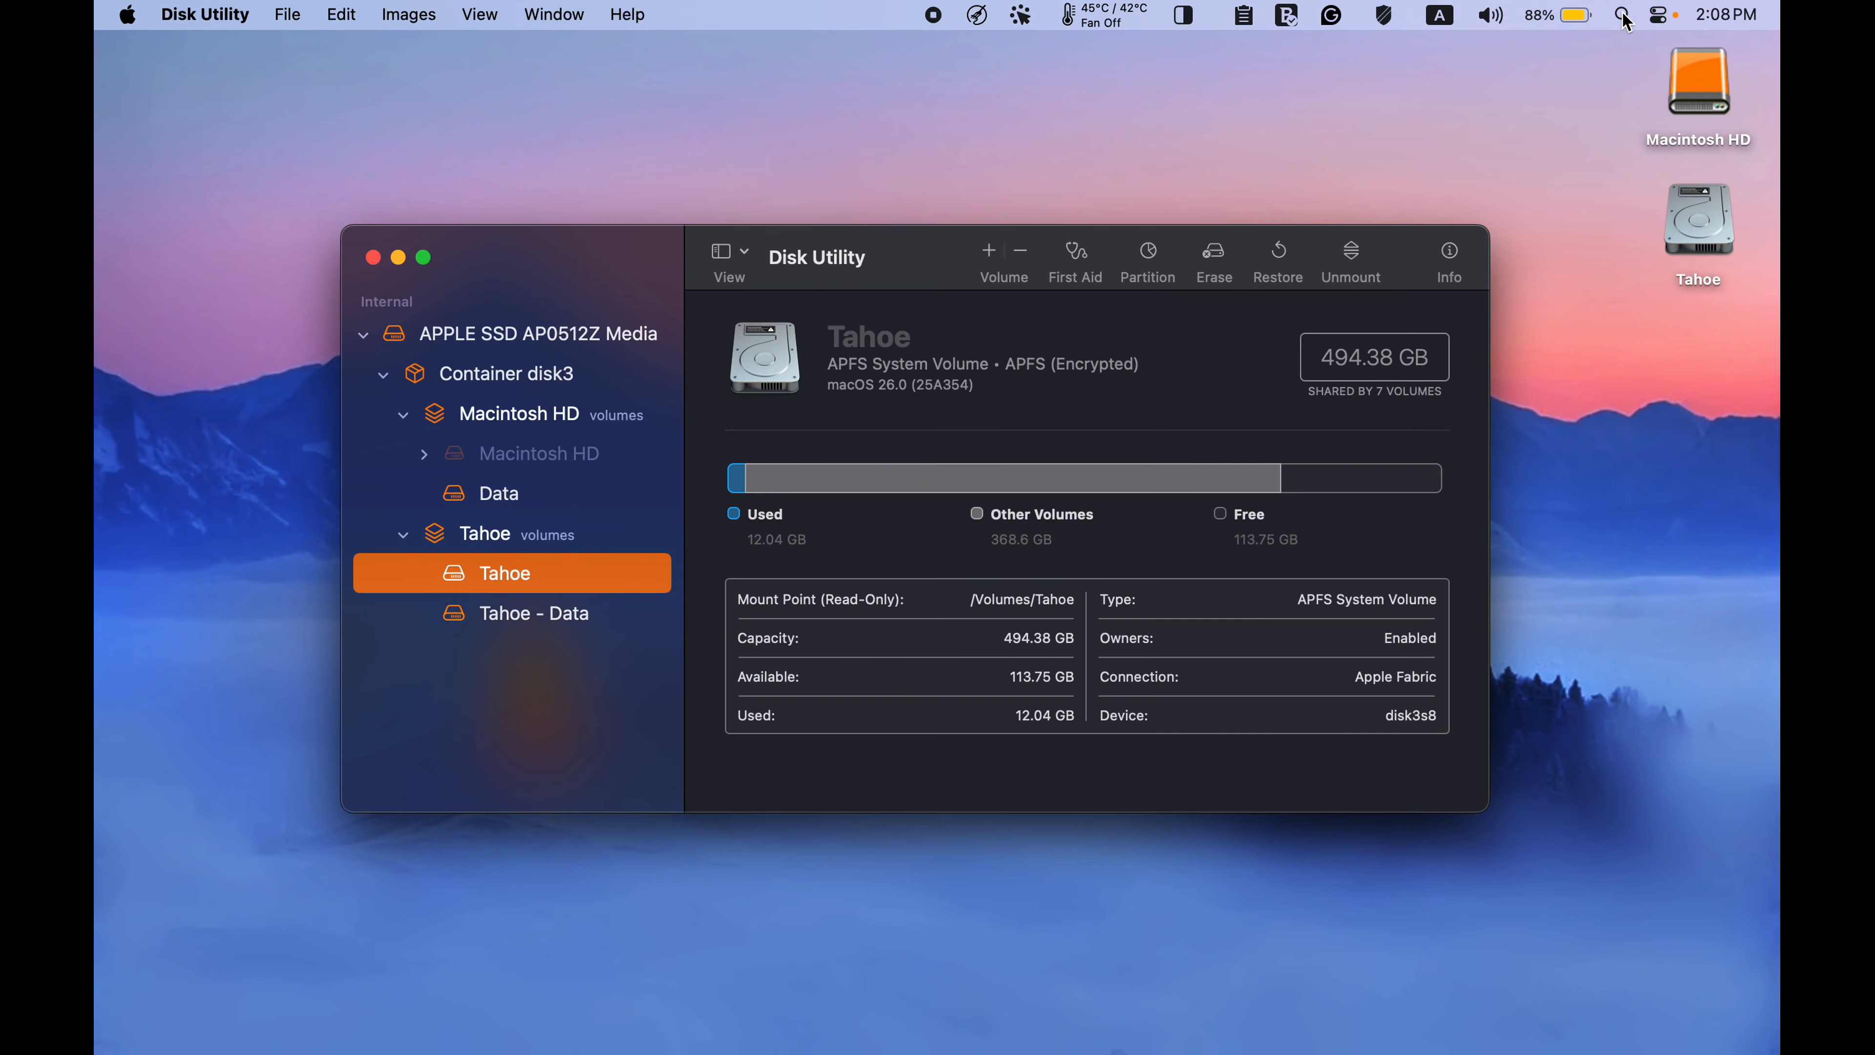